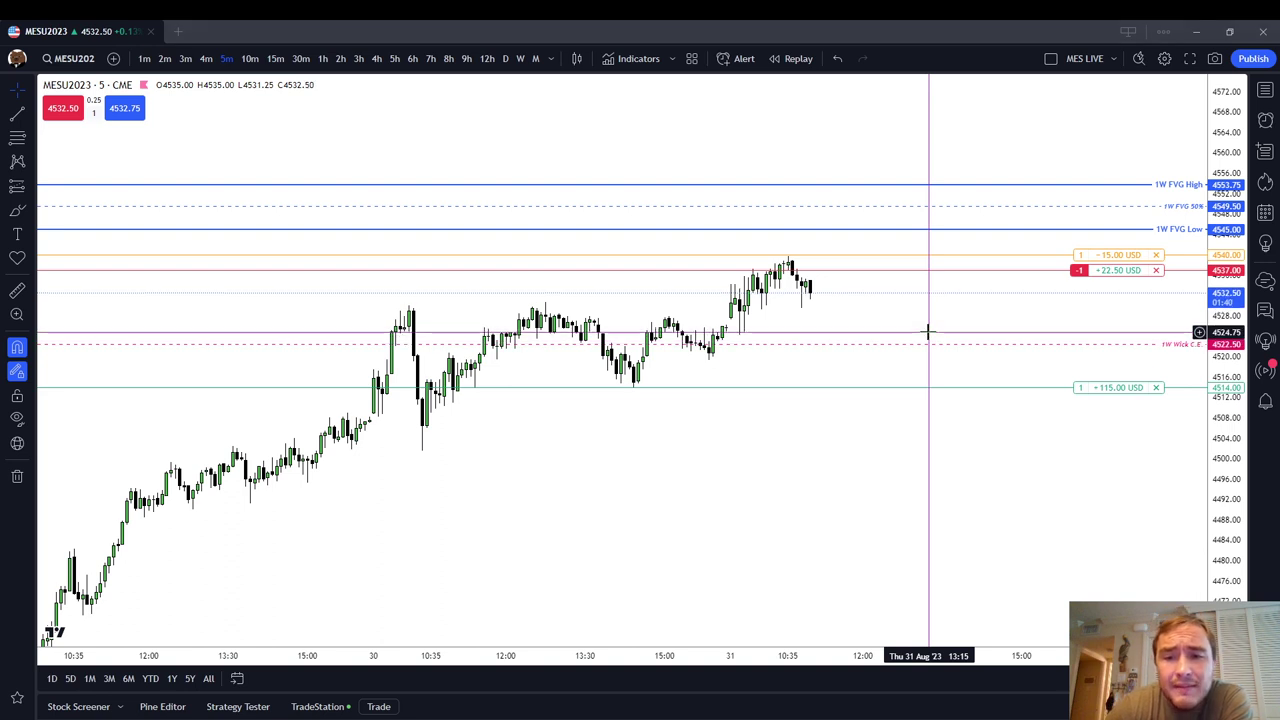
Step: Add the YM1! continuous contract to the watchlist, move it up, then remove it again
scroll(929, 331, up, 3)
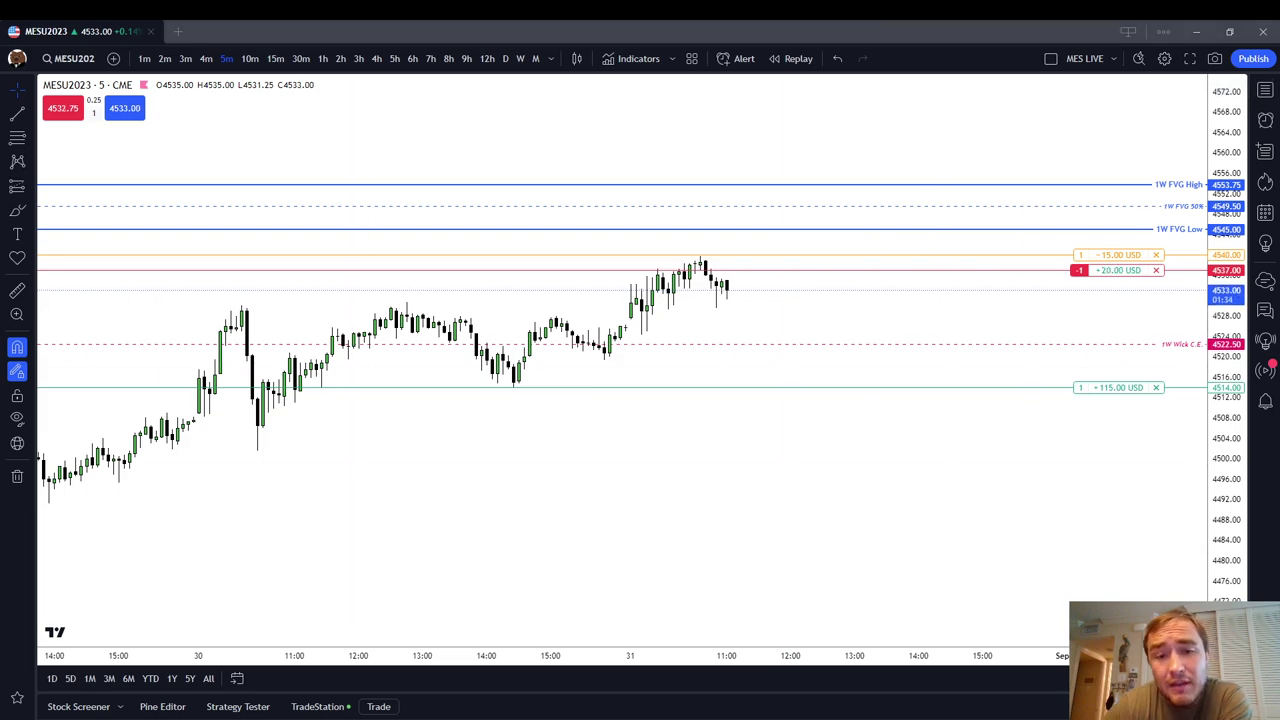
click(1265, 89)
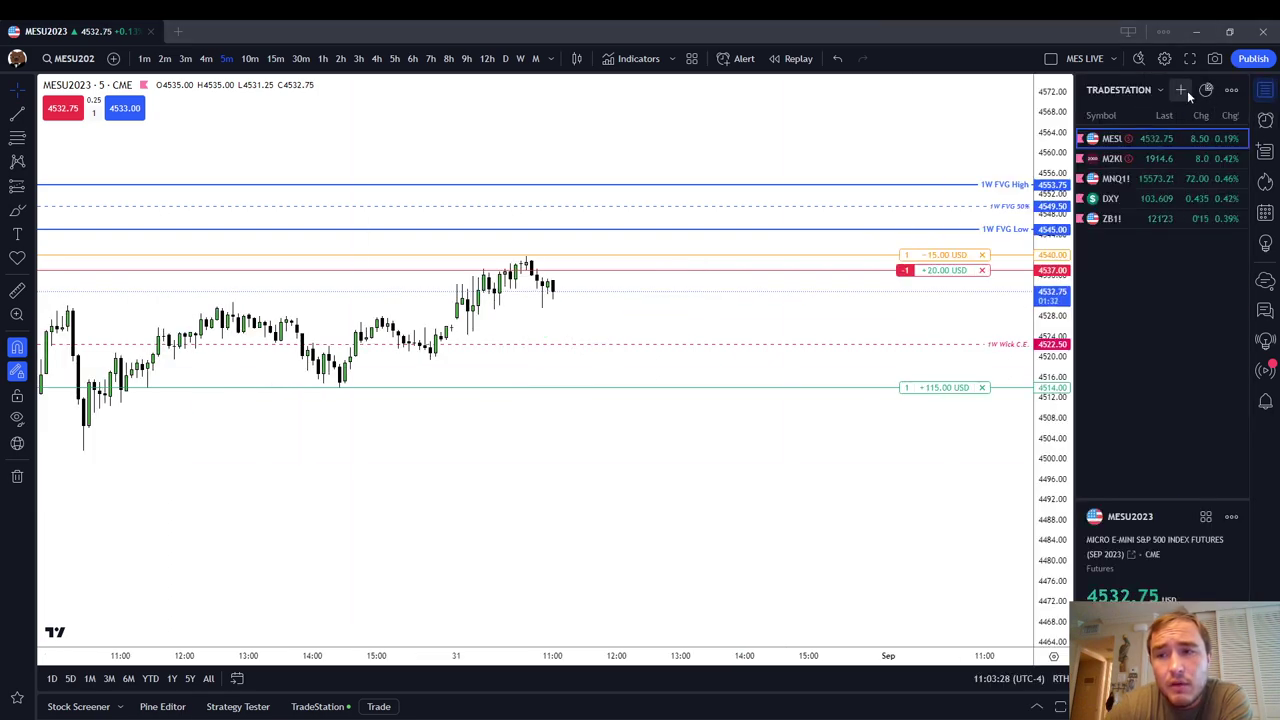
click(1180, 90)
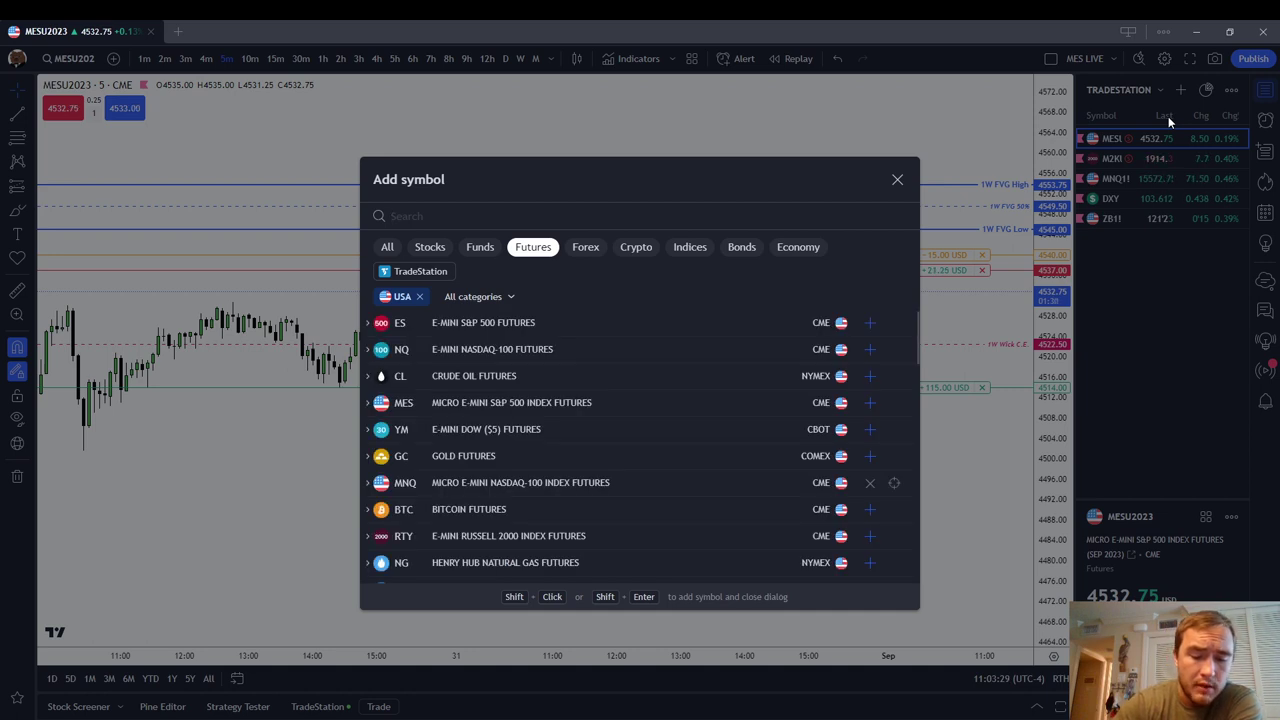
text(YM)
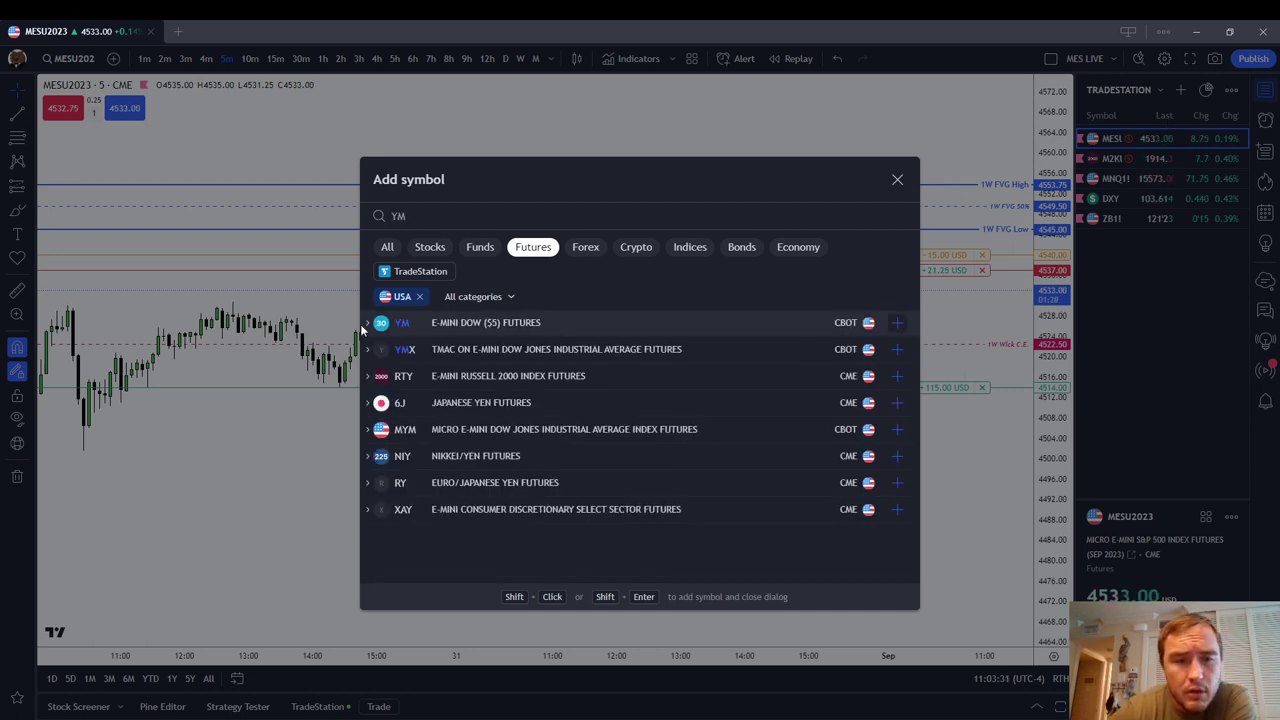
click(367, 323)
click(468, 350)
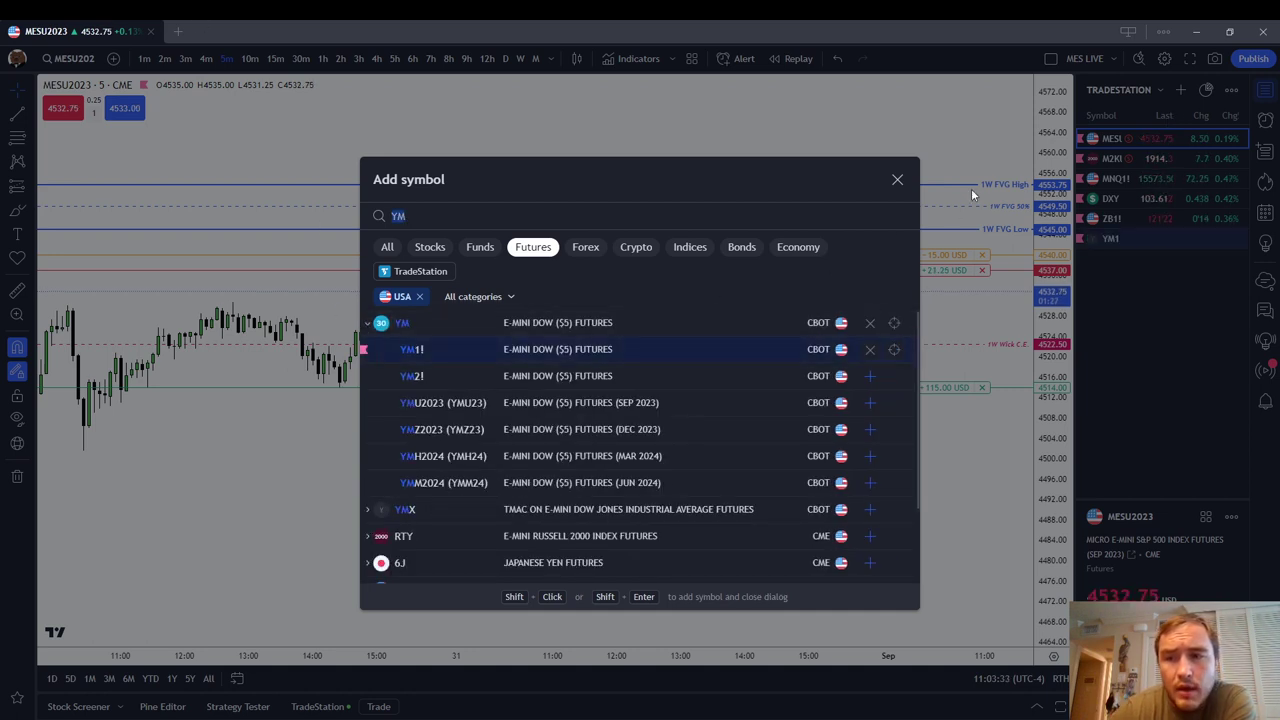
click(897, 179)
drag(1200, 239, 1236, 202)
click(1236, 200)
Step: Add MYM1! from the MYM search and drag it directly below MNQ1! in the watchlist
click(1180, 89)
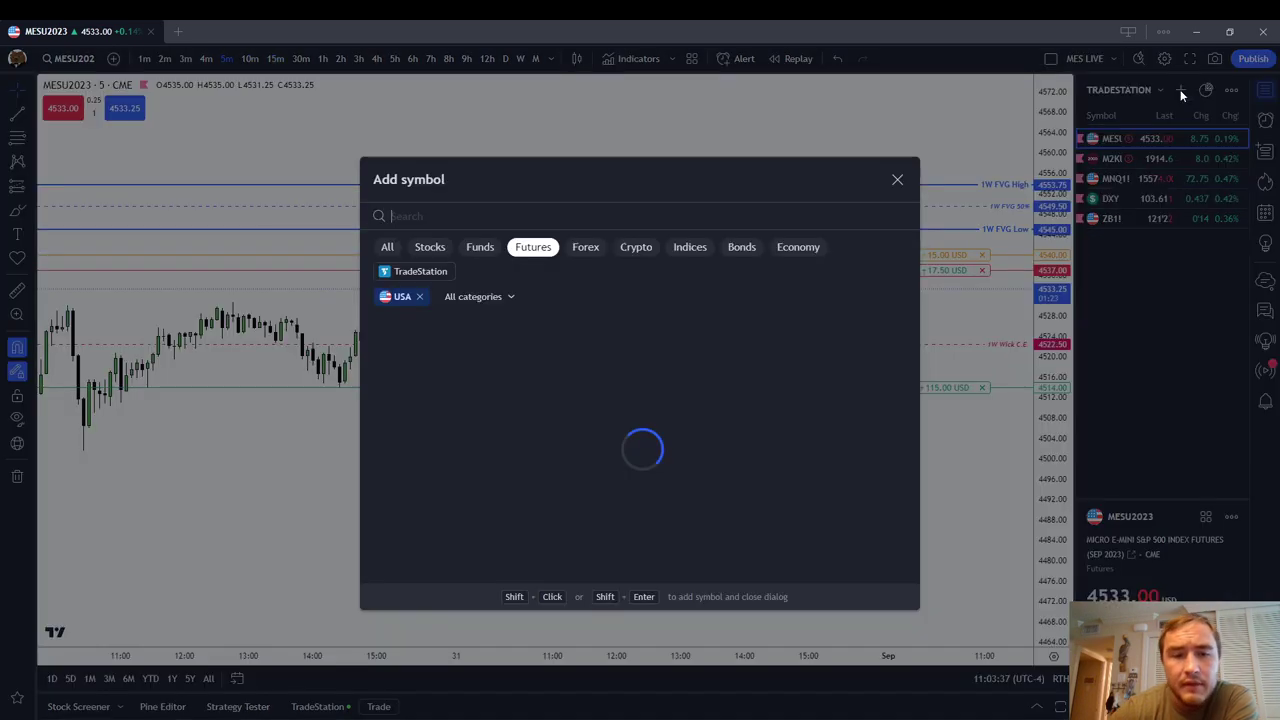
text(MYM)
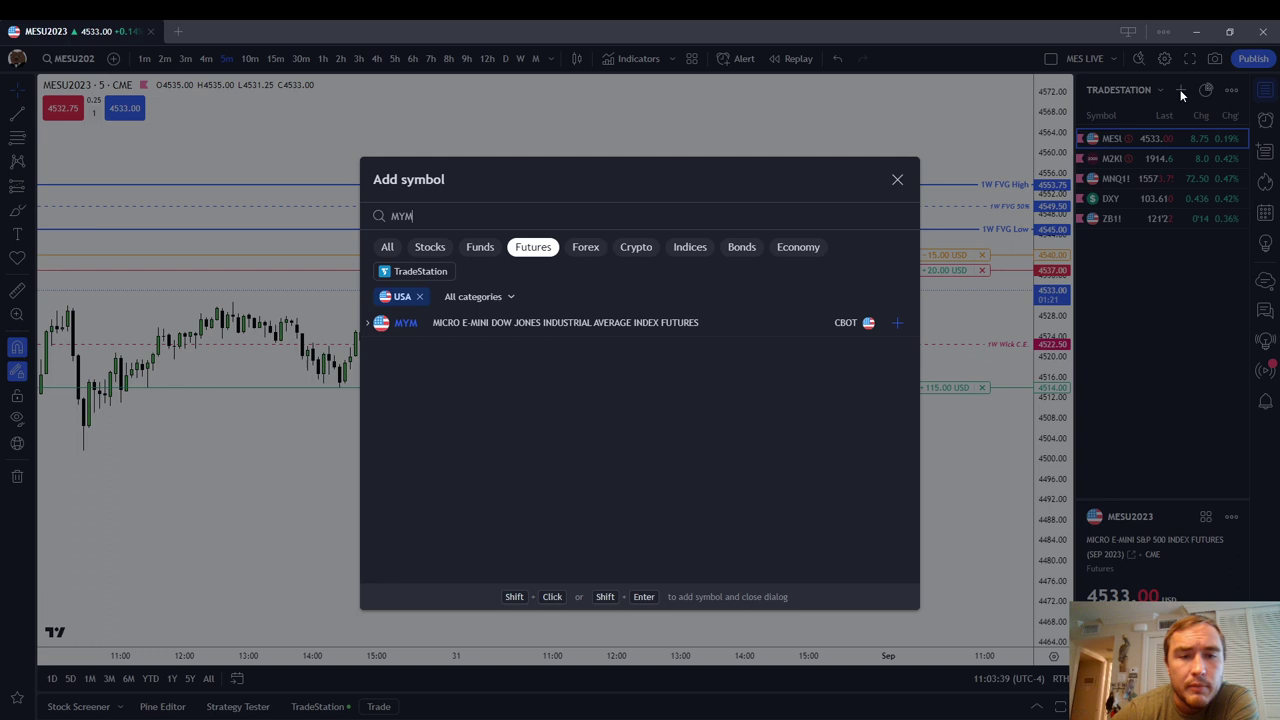
click(456, 323)
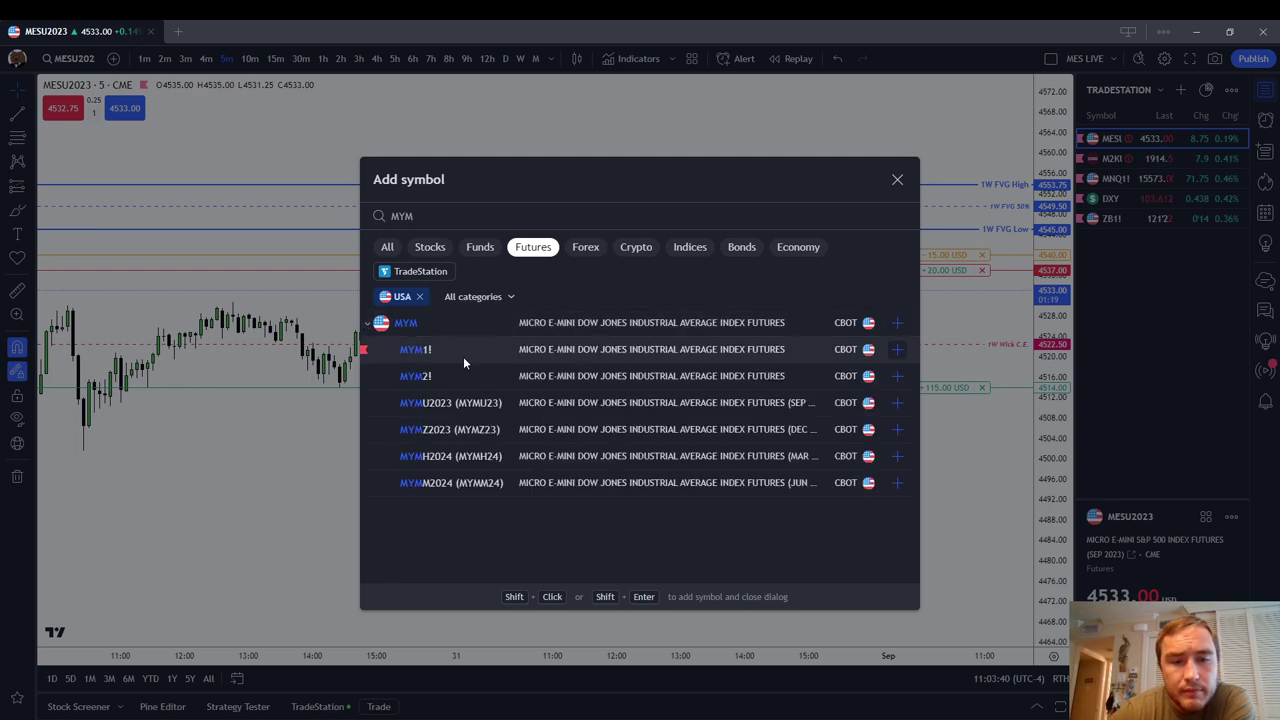
click(552, 350)
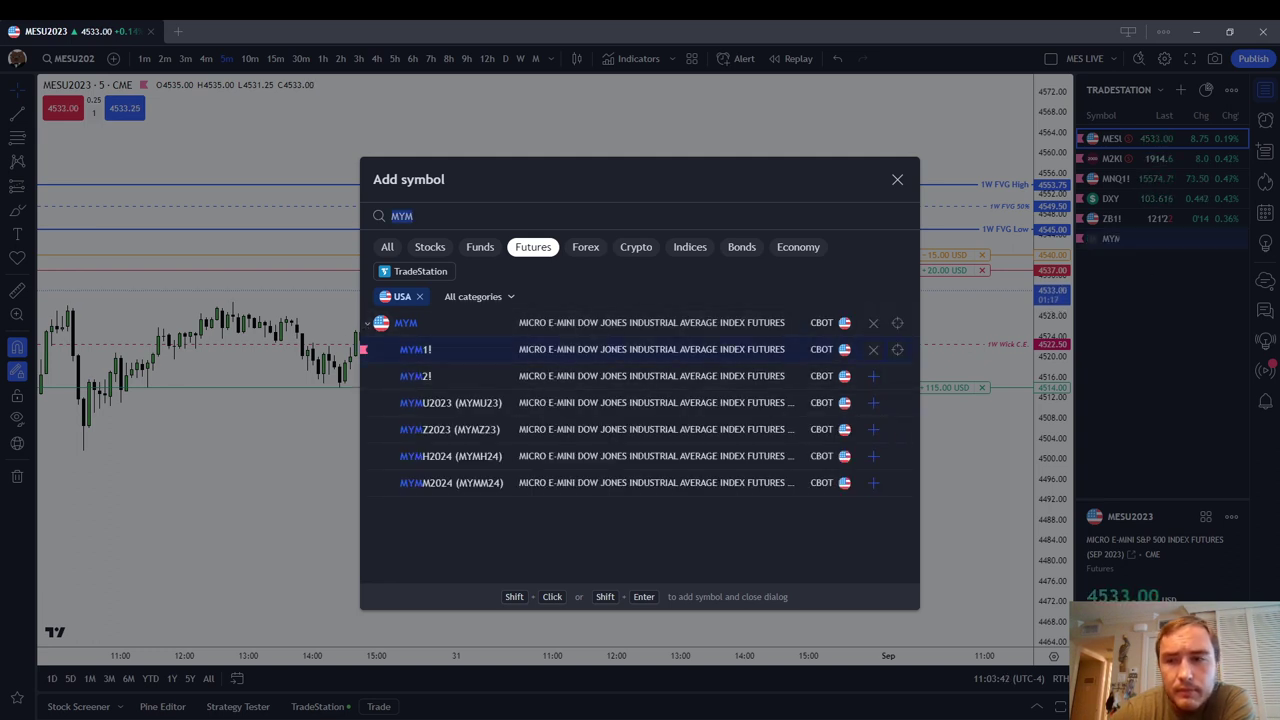
click(897, 179)
drag(1148, 240, 1148, 199)
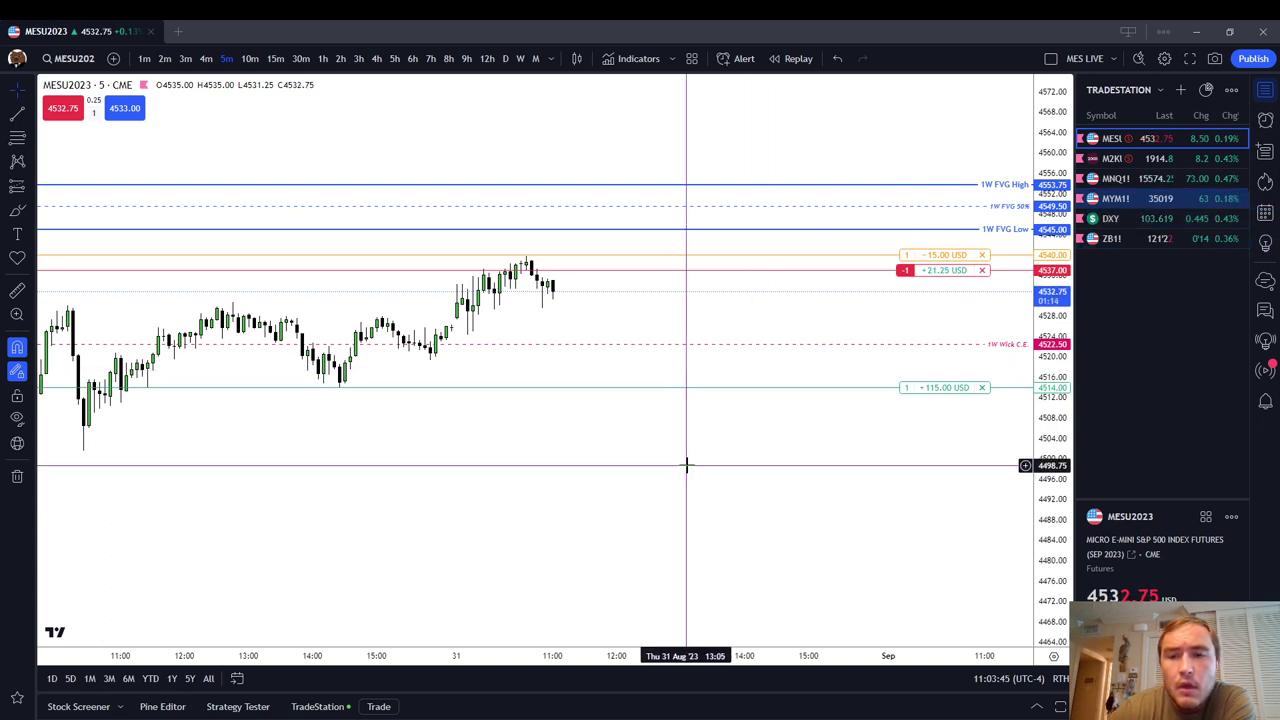
Step: Zoom the MESU2023 chart, then change it to 30-minute and finally 10-minute candles
scroll(765, 407, down, 2)
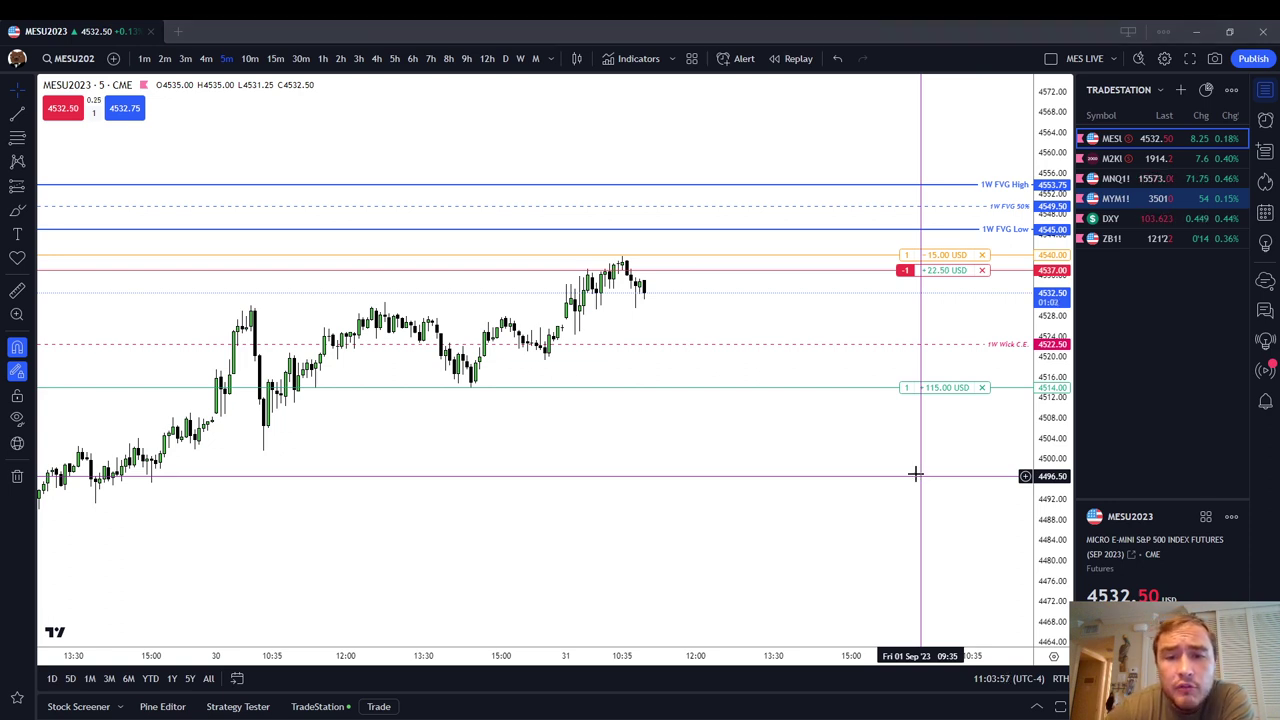
scroll(818, 450, down, 2)
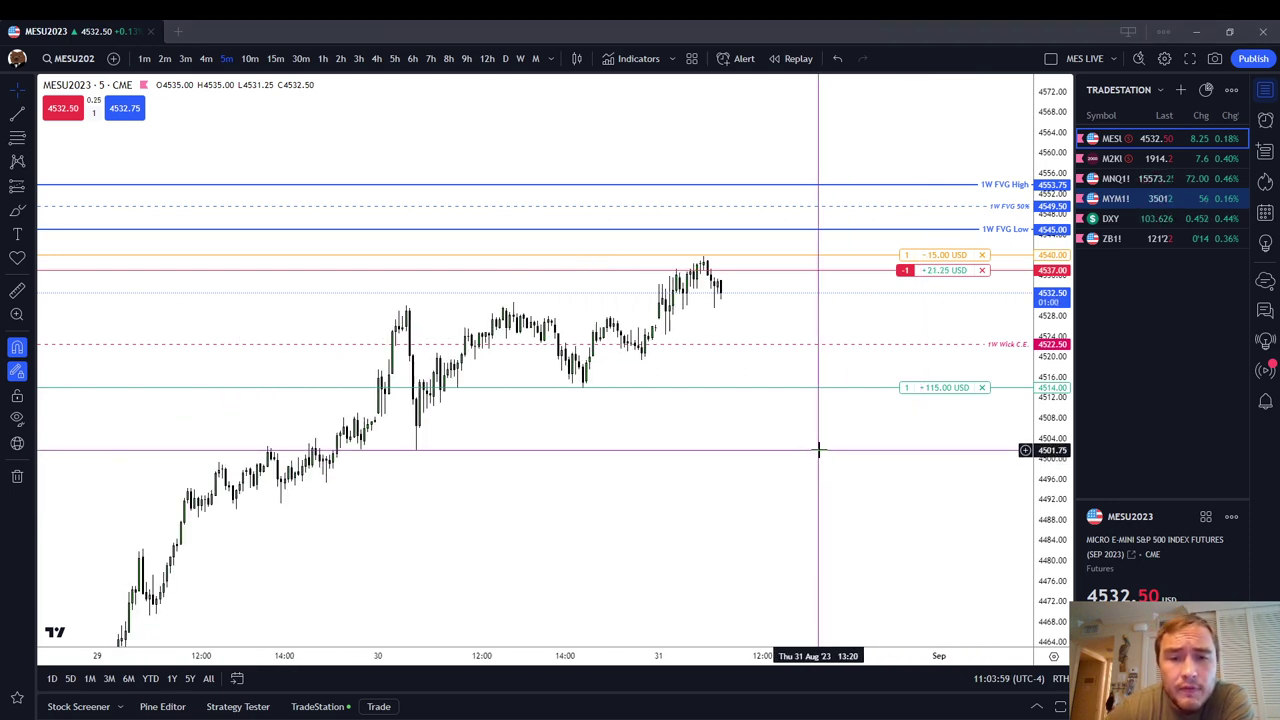
scroll(818, 450, up, 2)
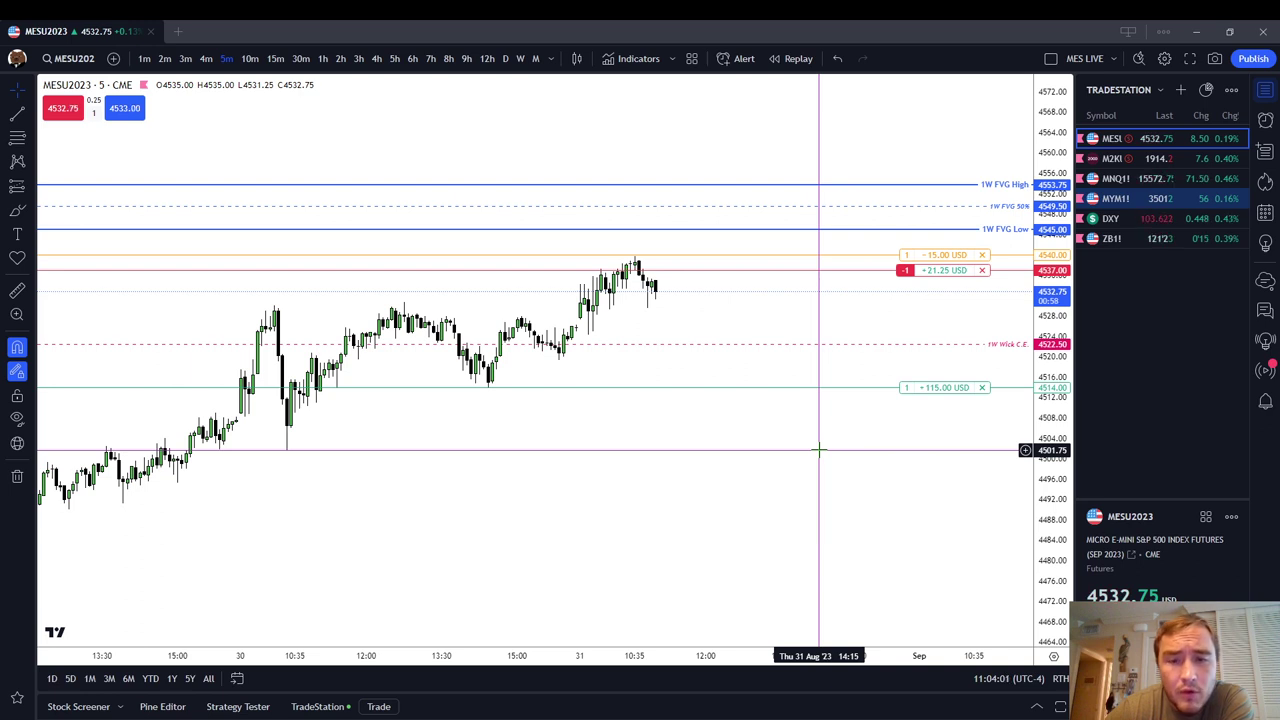
scroll(818, 450, down, 1)
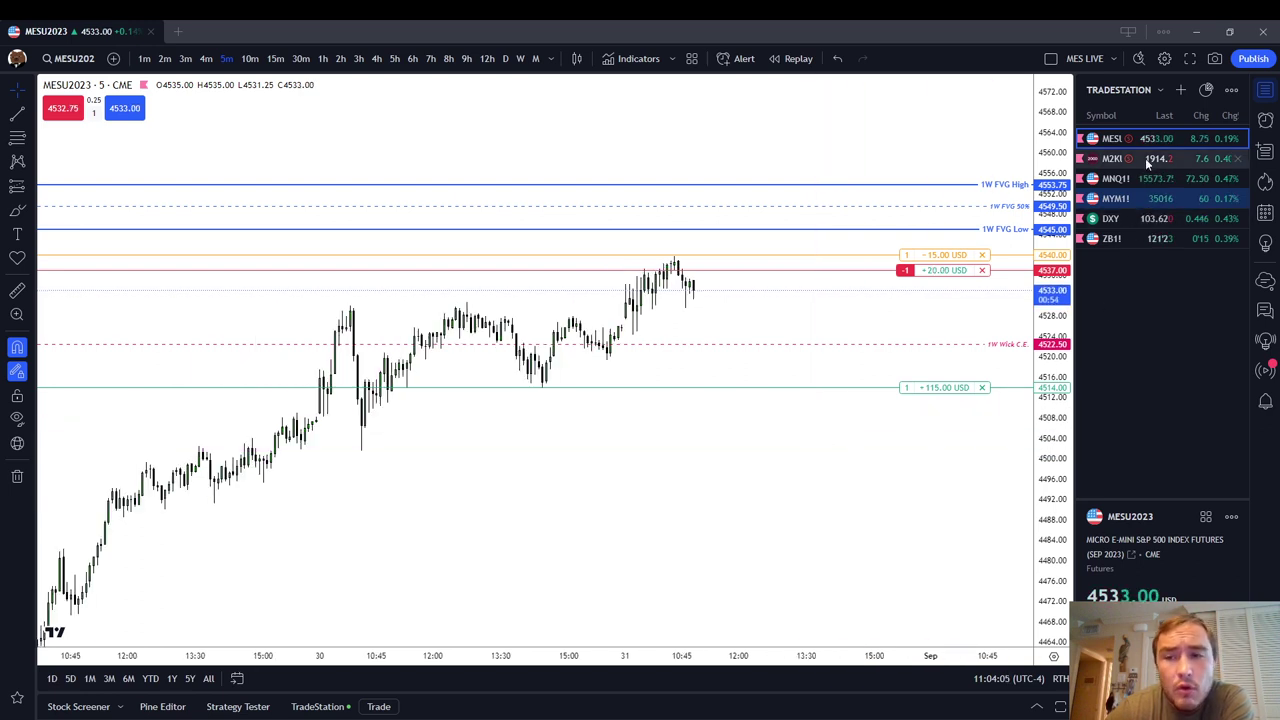
click(300, 59)
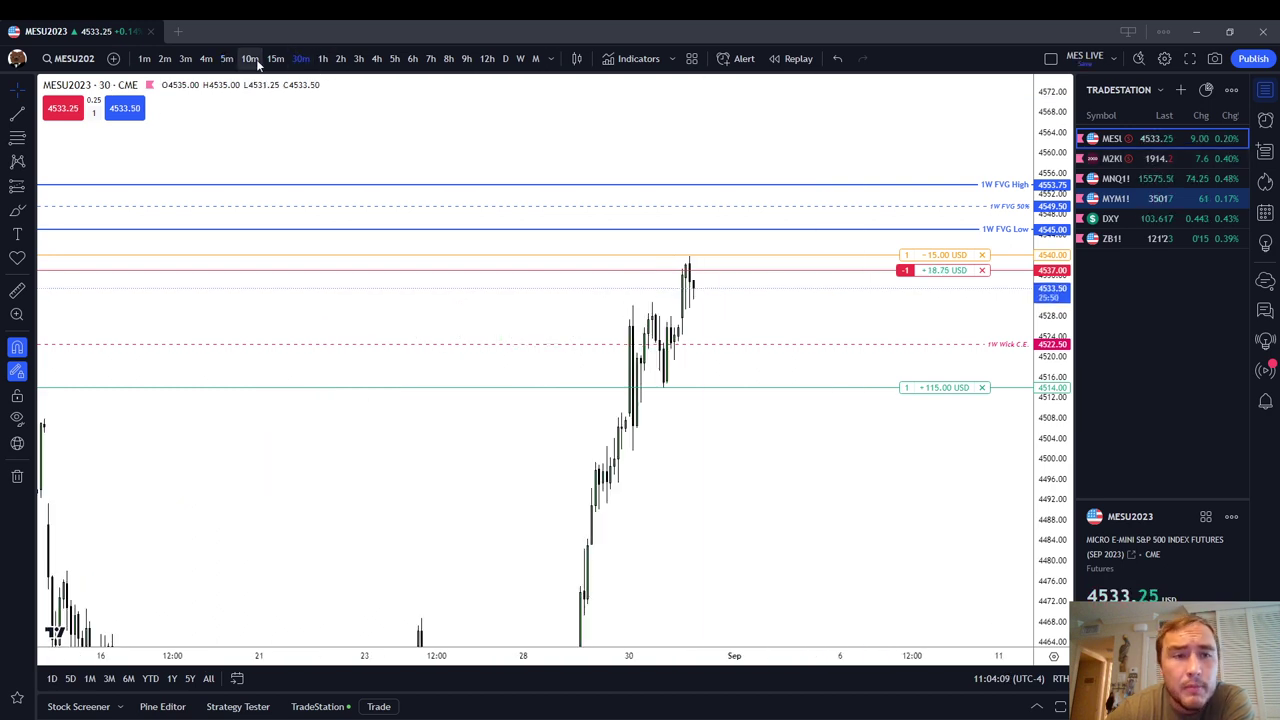
click(254, 61)
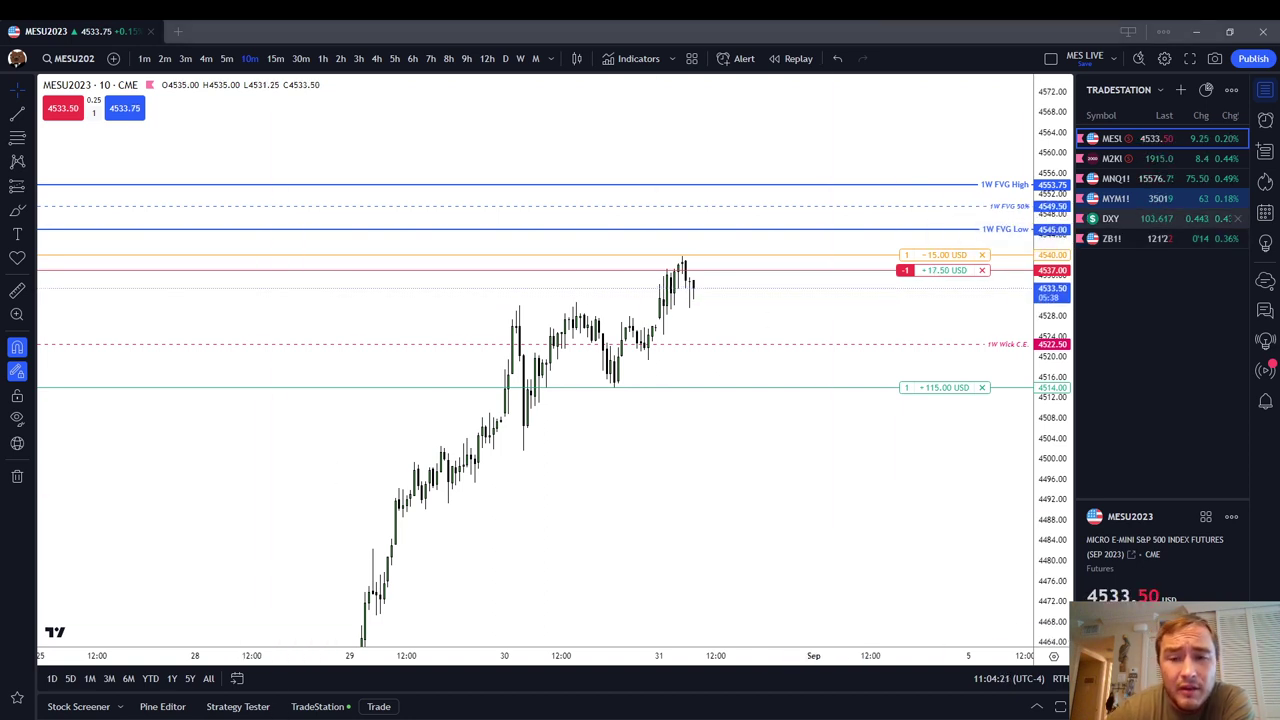
Step: Load DXY on 4-hour candles and frame its recent candles in view
click(1138, 220)
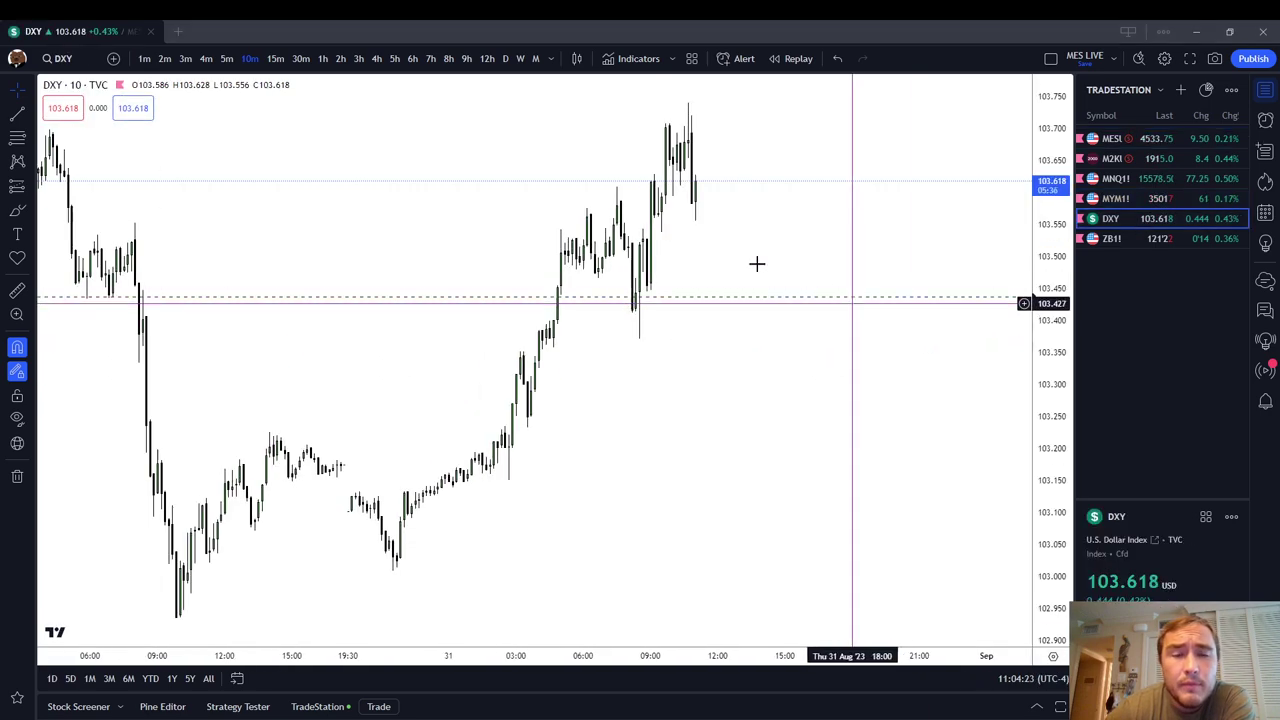
click(377, 59)
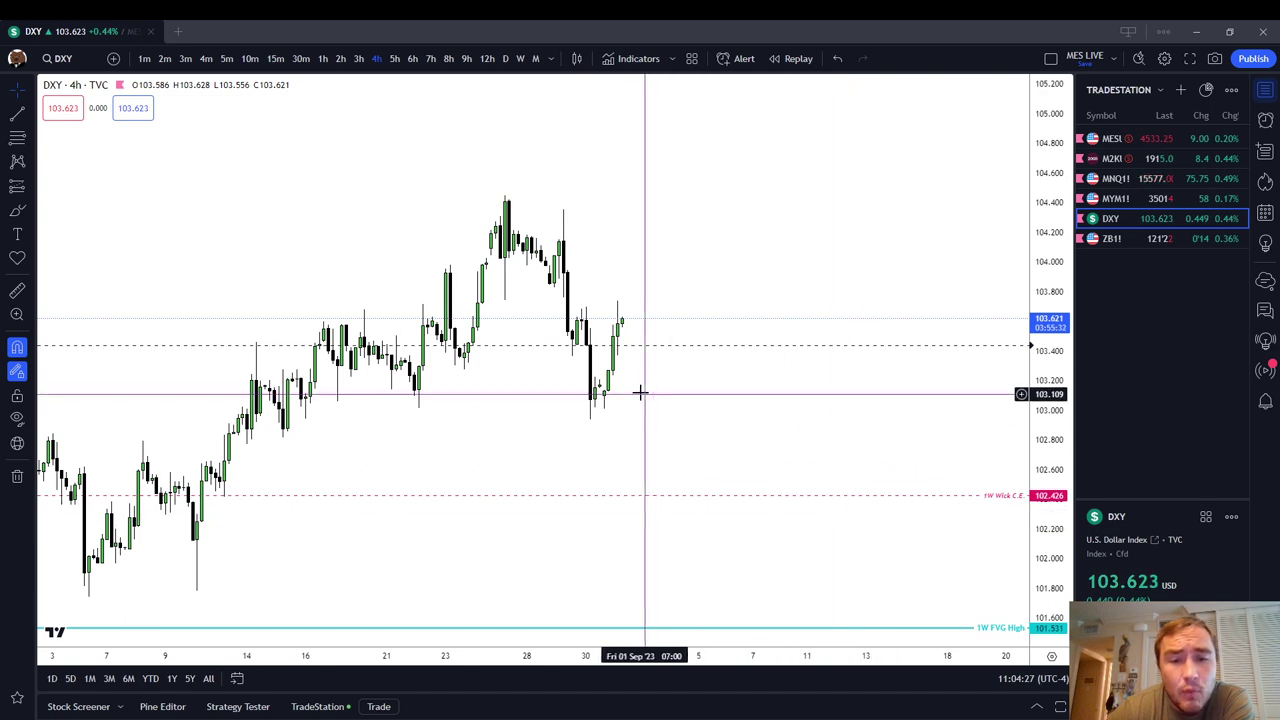
drag(662, 409, 731, 334)
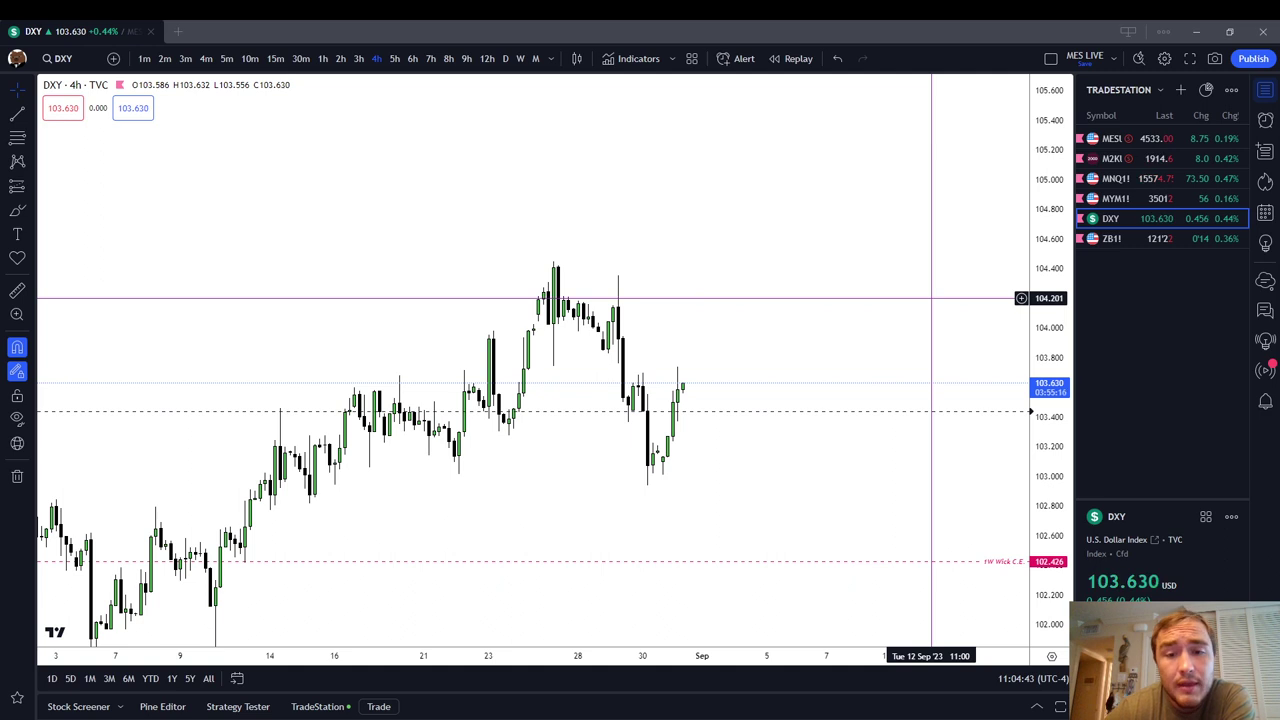
scroll(931, 298, up, 1)
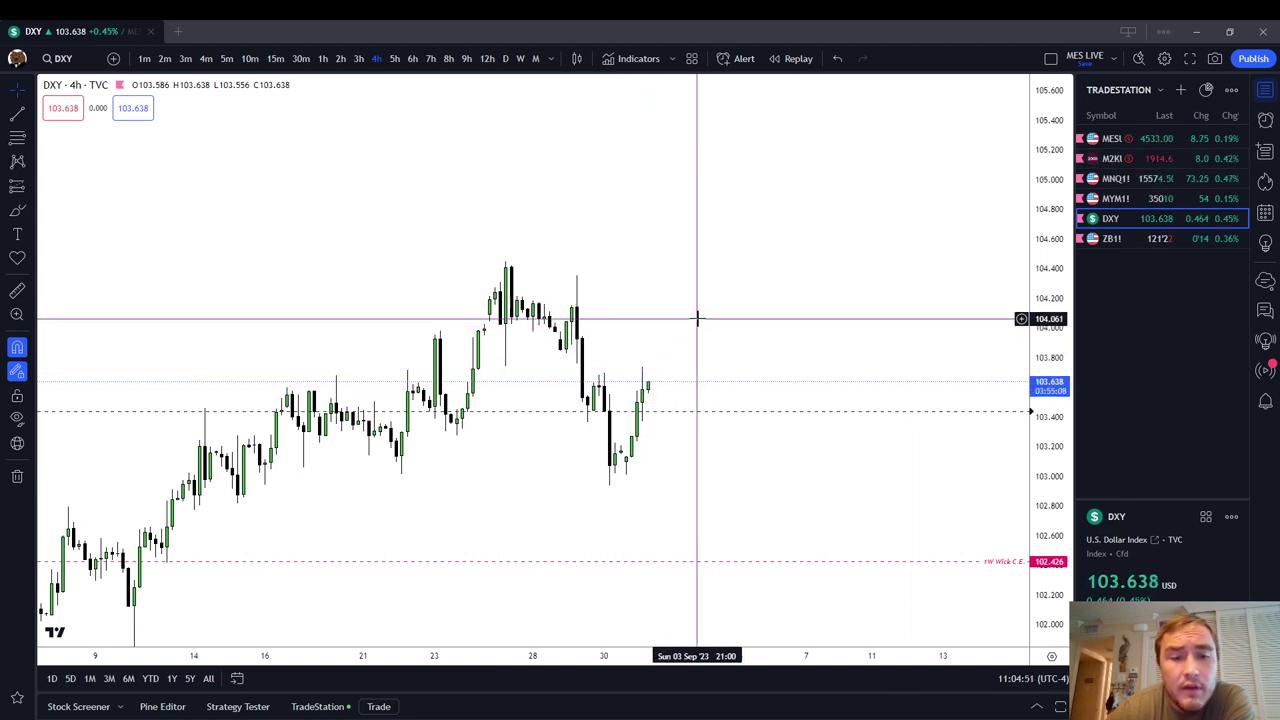
scroll(698, 314, down, 1)
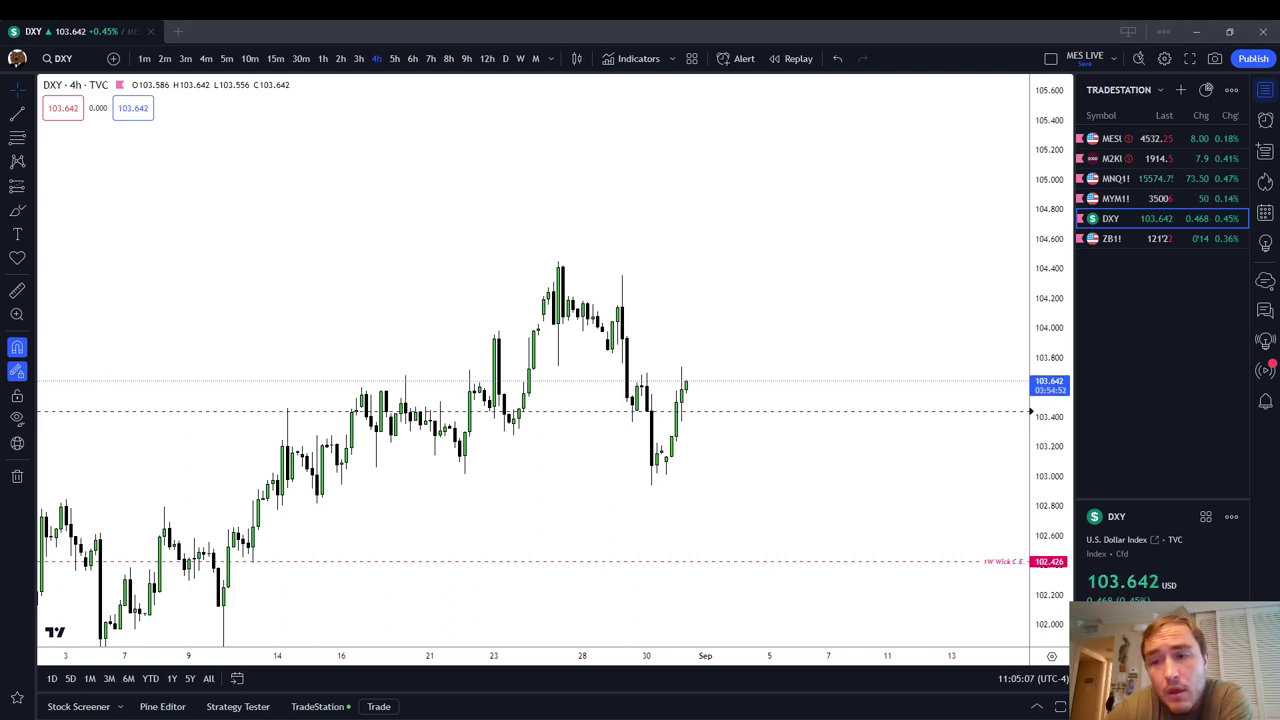
scroll(655, 345, up, 2)
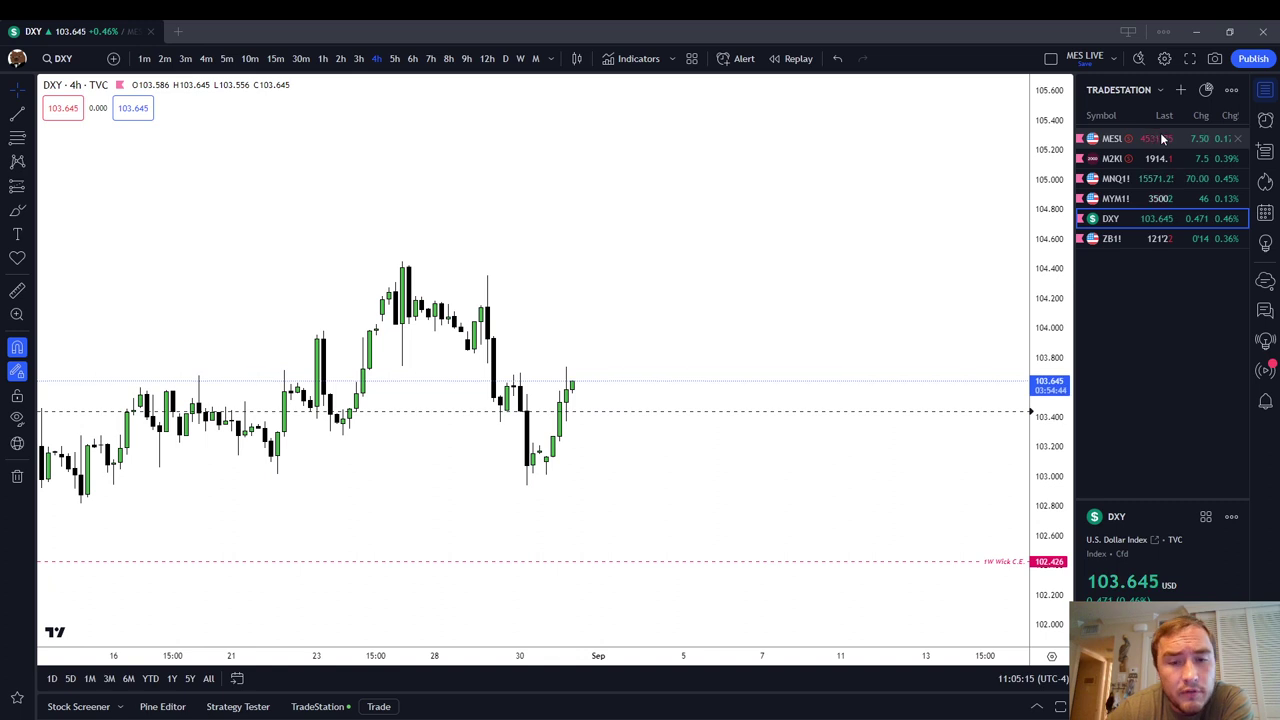
scroll(700, 334, up, 1)
scroll(563, 354, down, 2)
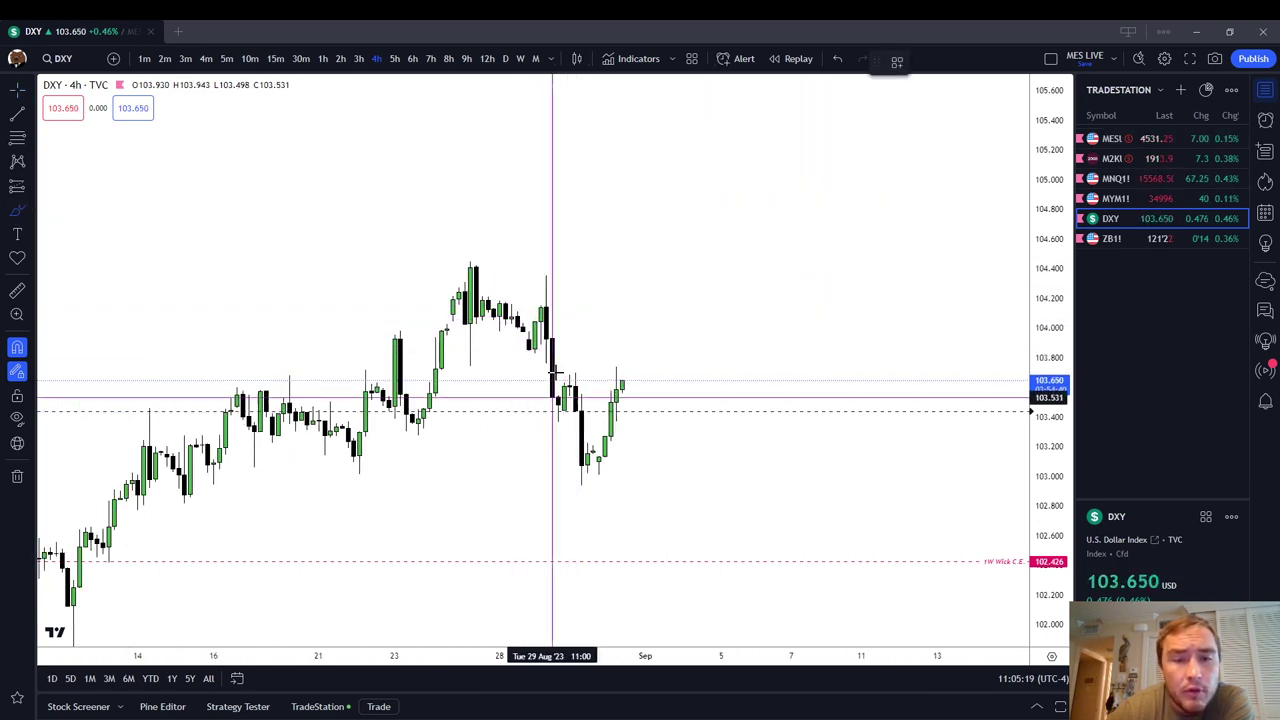
Step: Brush-circle the DXY breakdown candles in pink, deleting the circle around the candle top
click(17, 371)
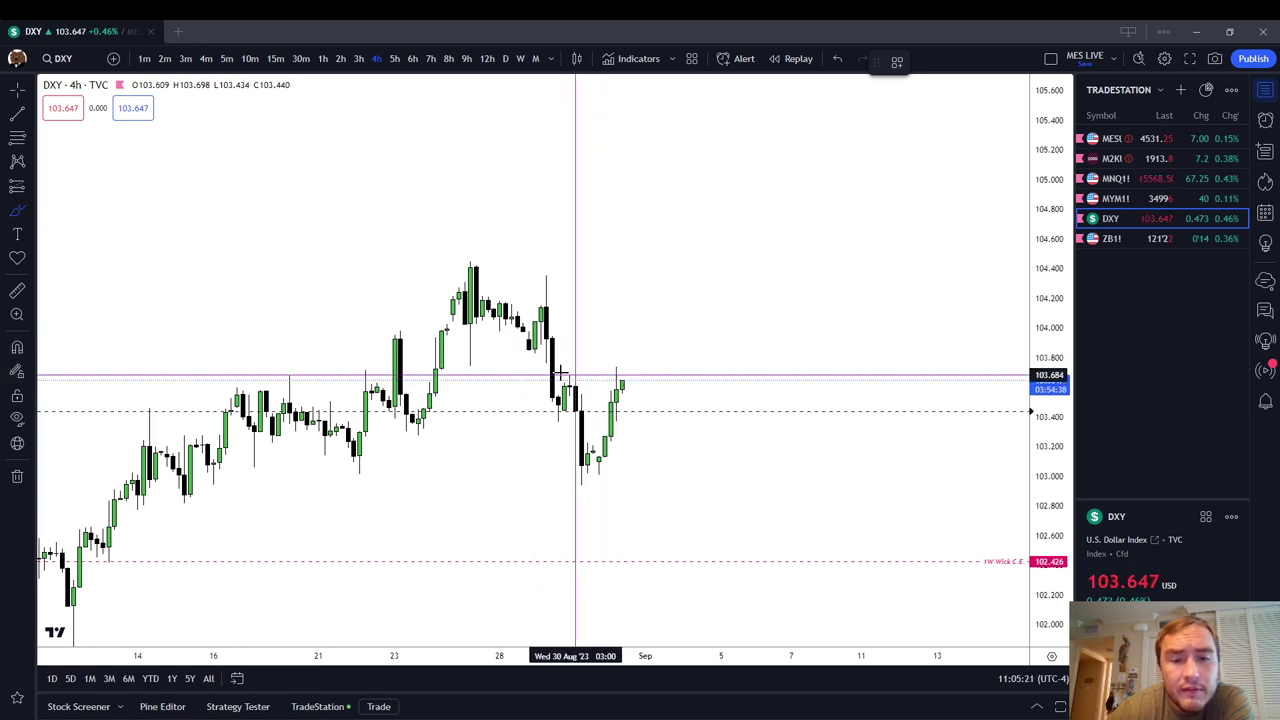
mouse_move(566, 363)
mouse_down()
mouse_move(535, 380)
mouse_move(567, 366)
mouse_up()
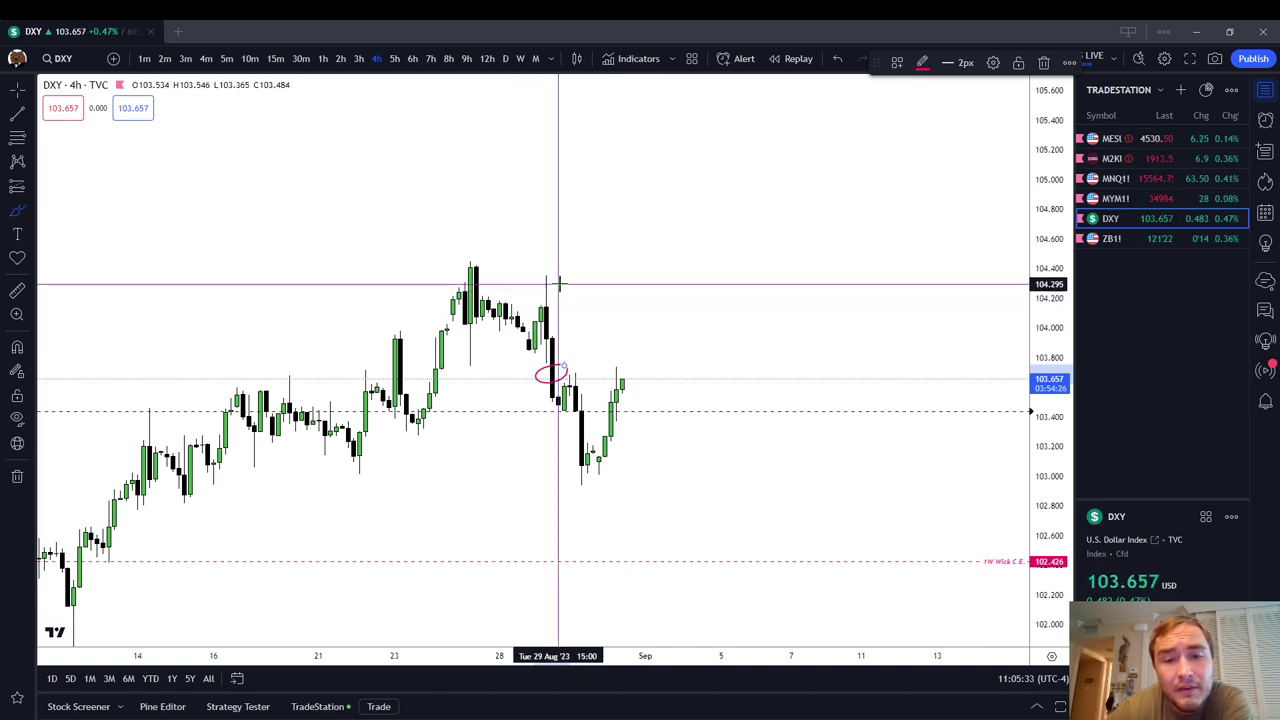
mouse_move(557, 282)
mouse_down()
mouse_move(523, 297)
mouse_move(556, 286)
mouse_up()
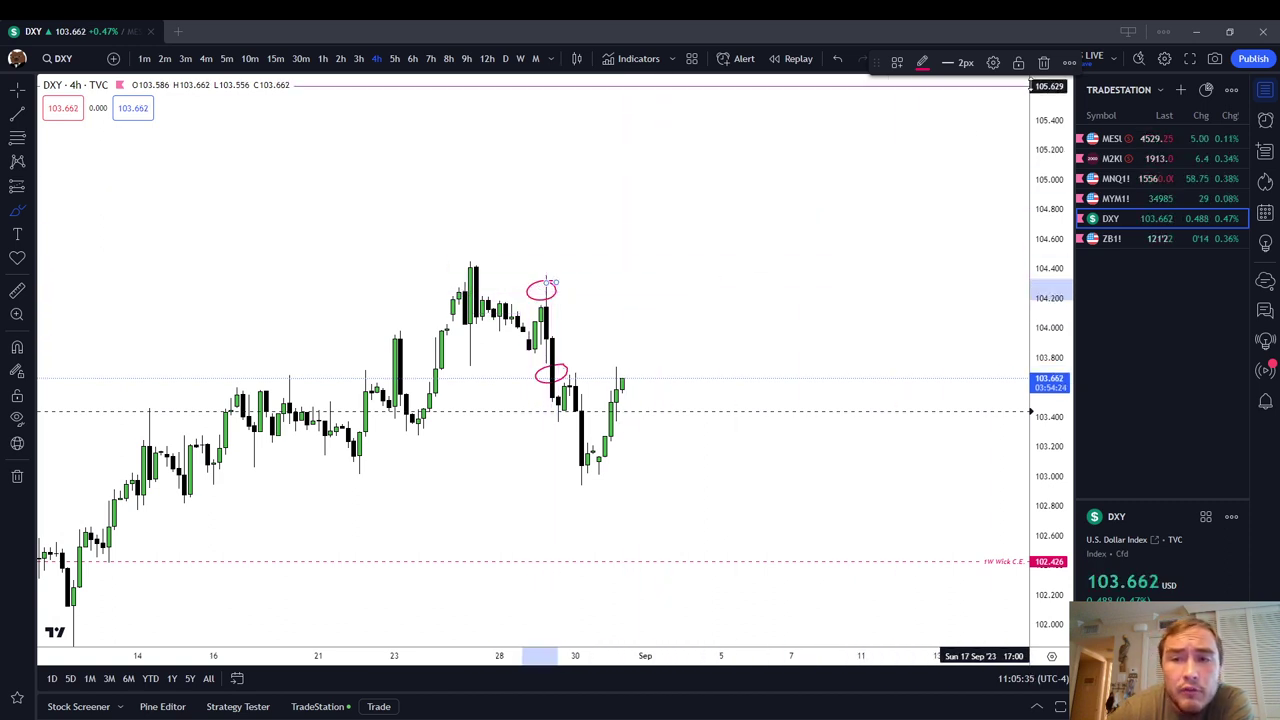
click(1043, 62)
click(563, 371)
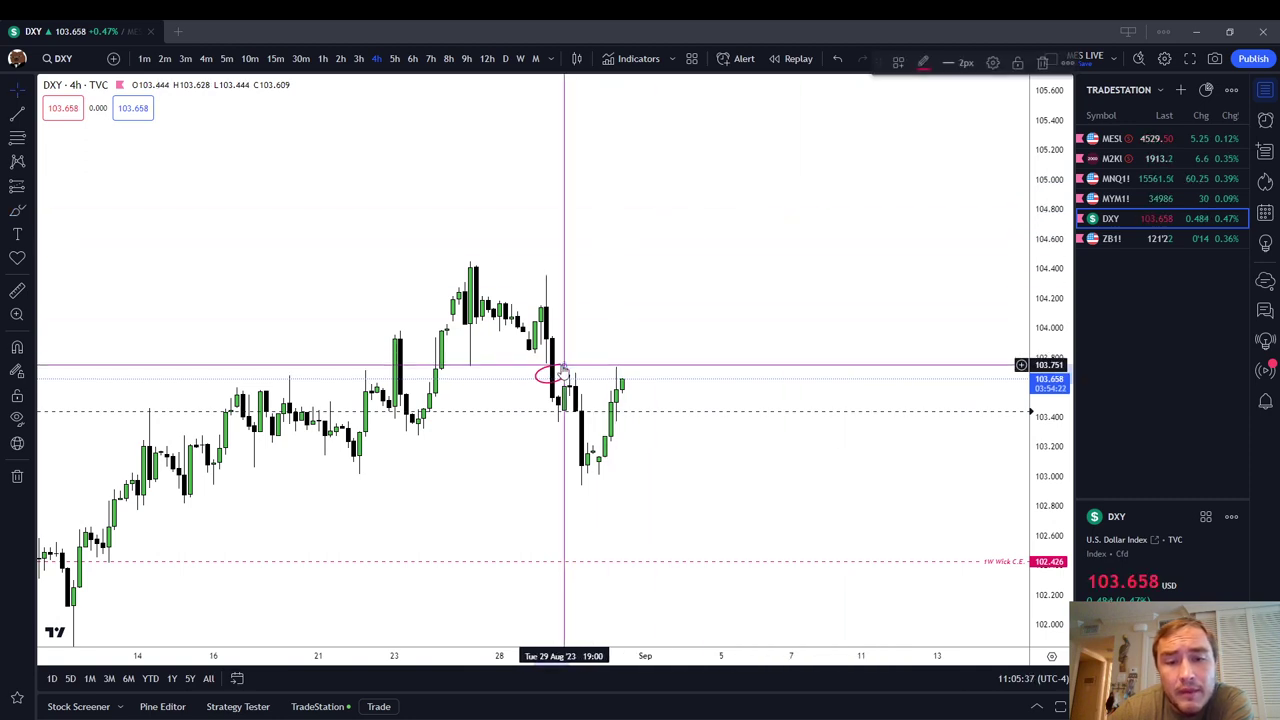
Step: View MESU2023 on 30-minute candles zoomed out, then switch the chart to DXY
click(1155, 140)
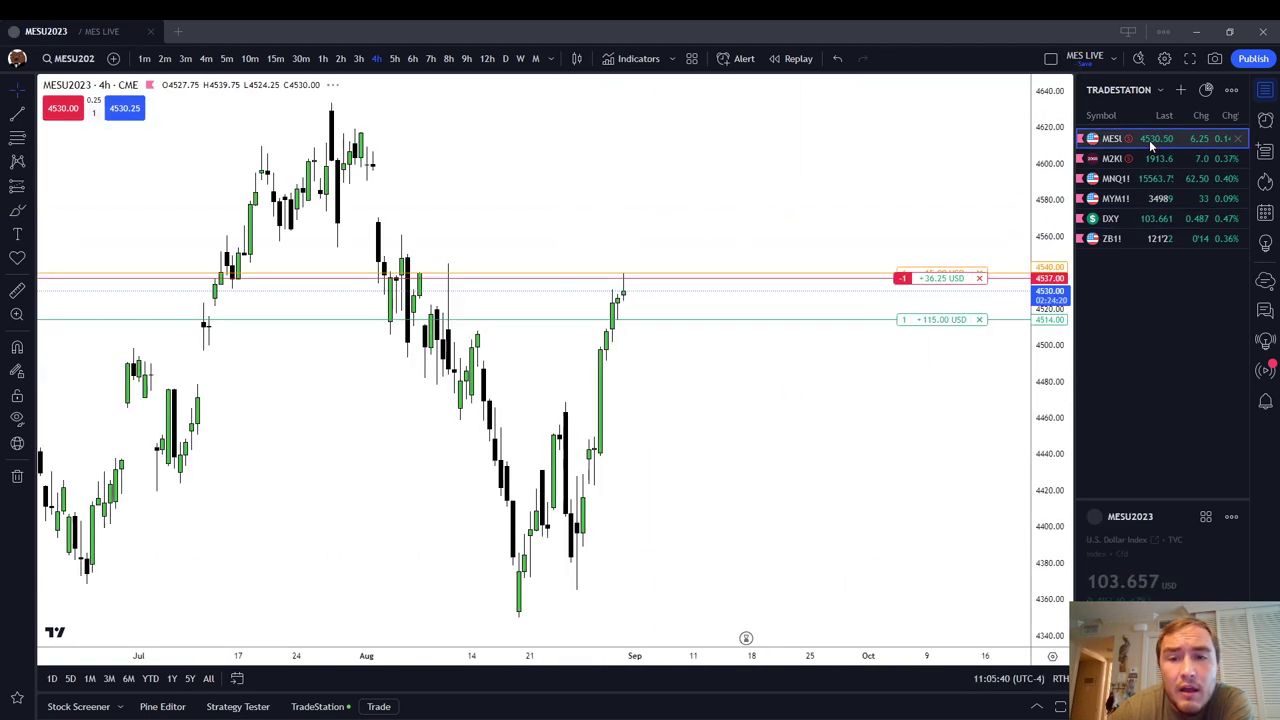
click(301, 58)
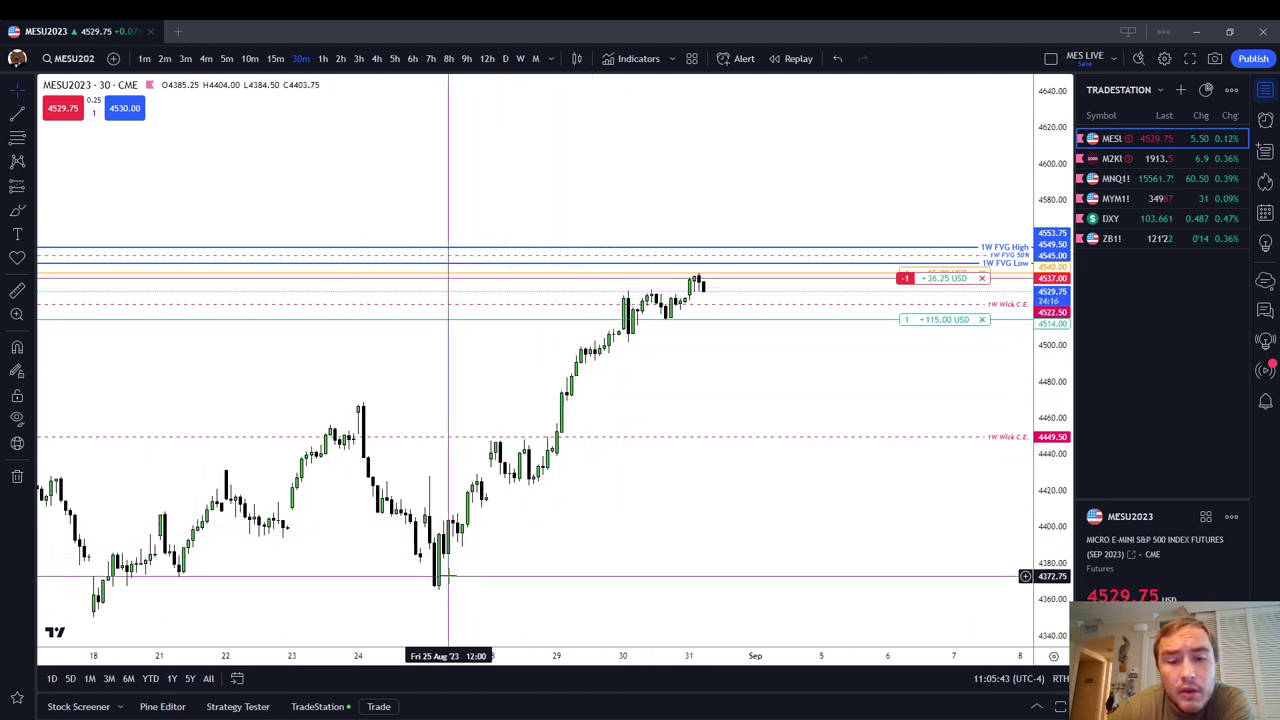
scroll(658, 375, down, 2)
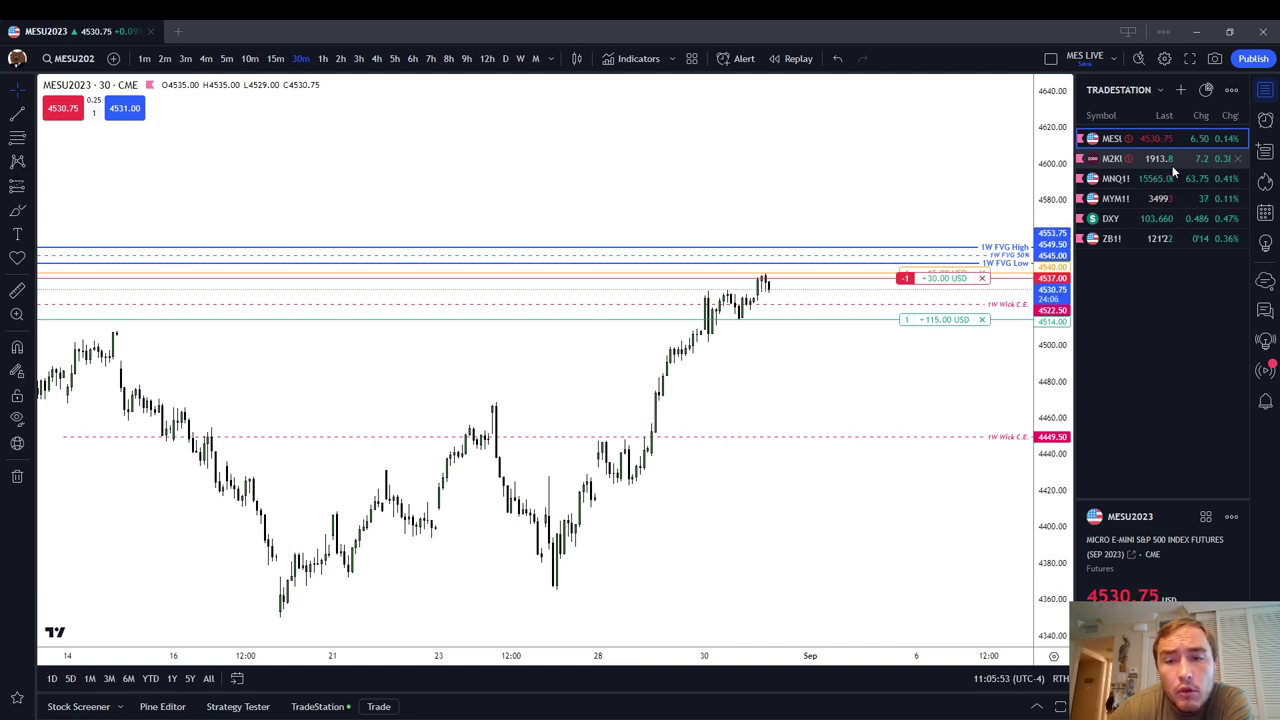
click(1150, 219)
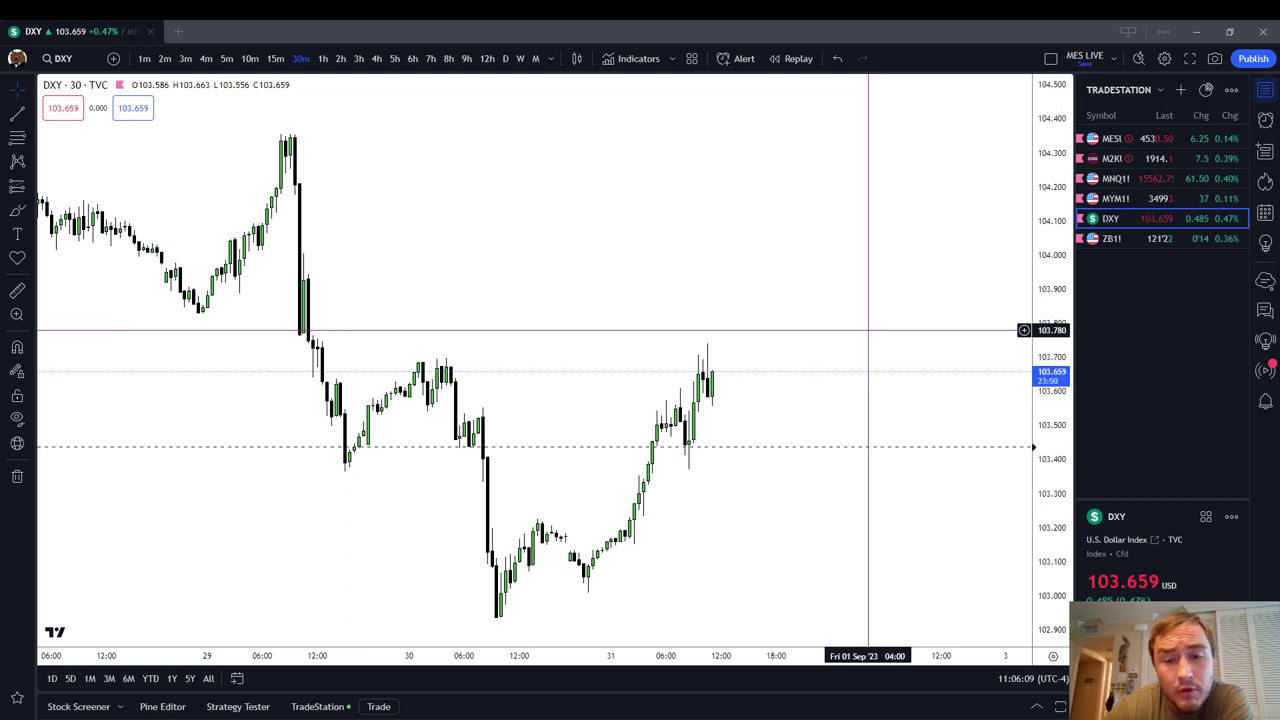
Step: Show DXY on 4-hour candles with a compressed price scale, then switch to 1-hour candles
scroll(916, 265, down, 3)
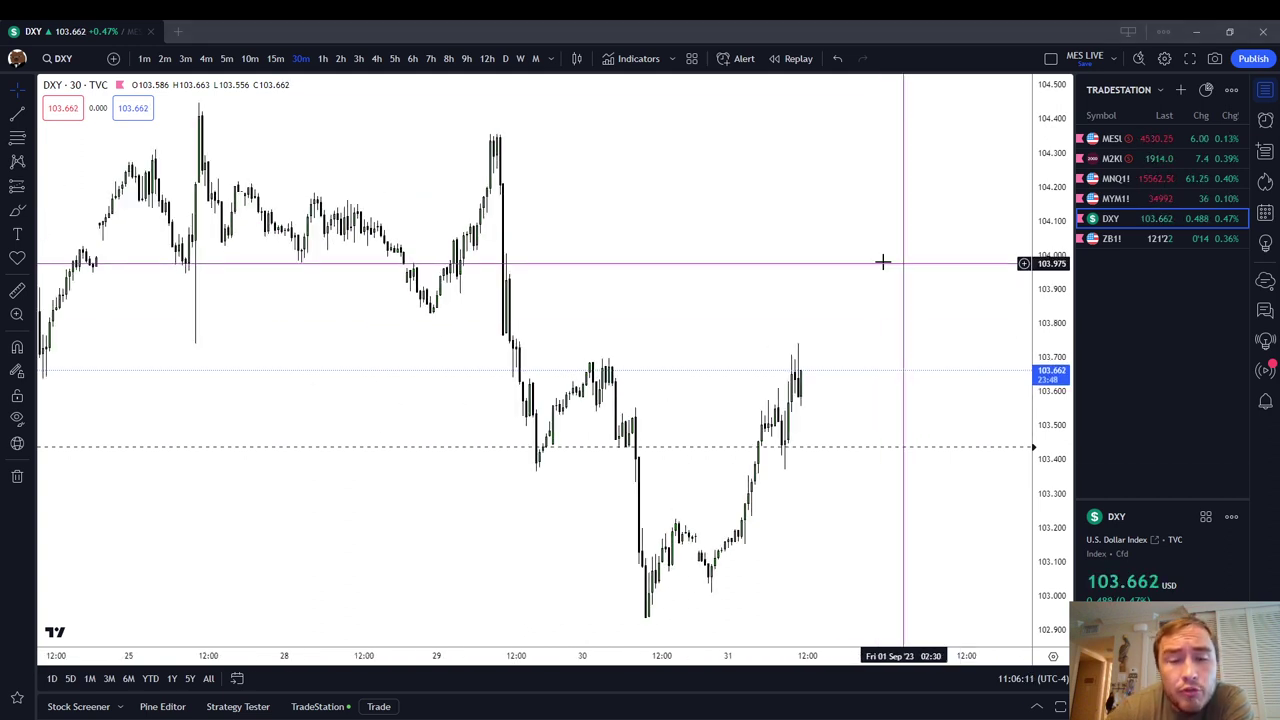
click(376, 58)
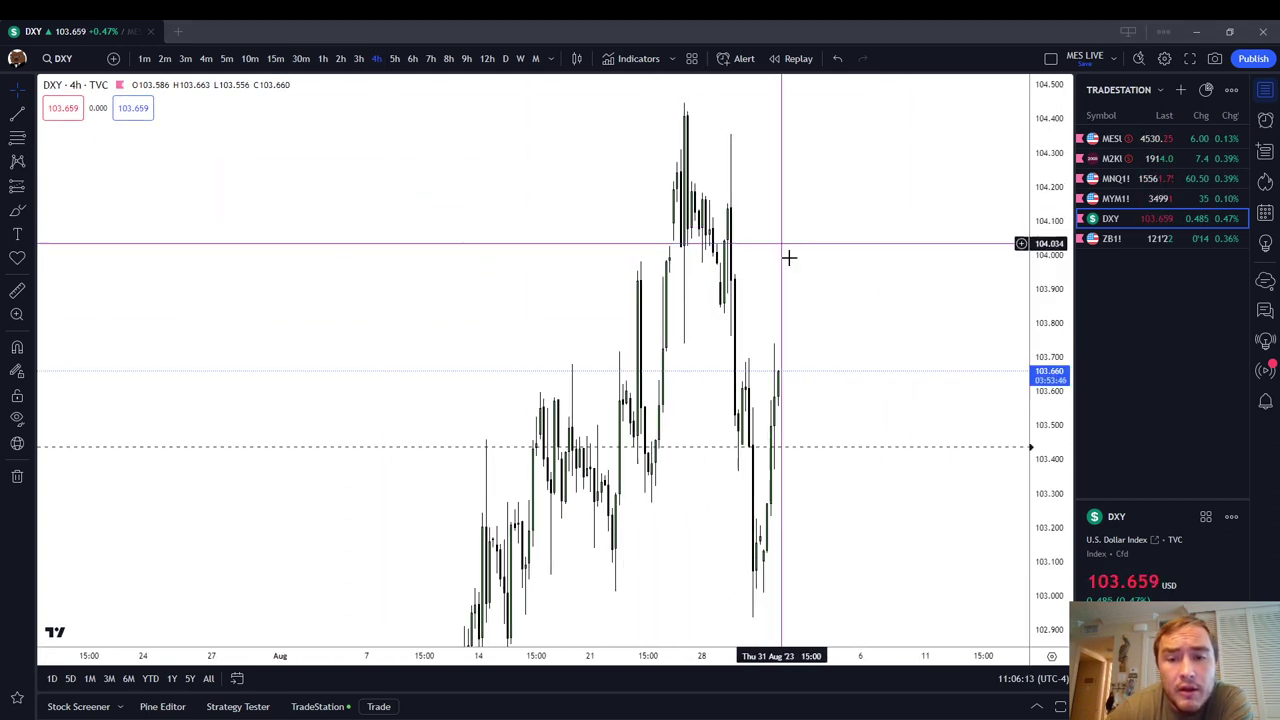
drag(1040, 305, 916, 493)
scroll(780, 489, up, 2)
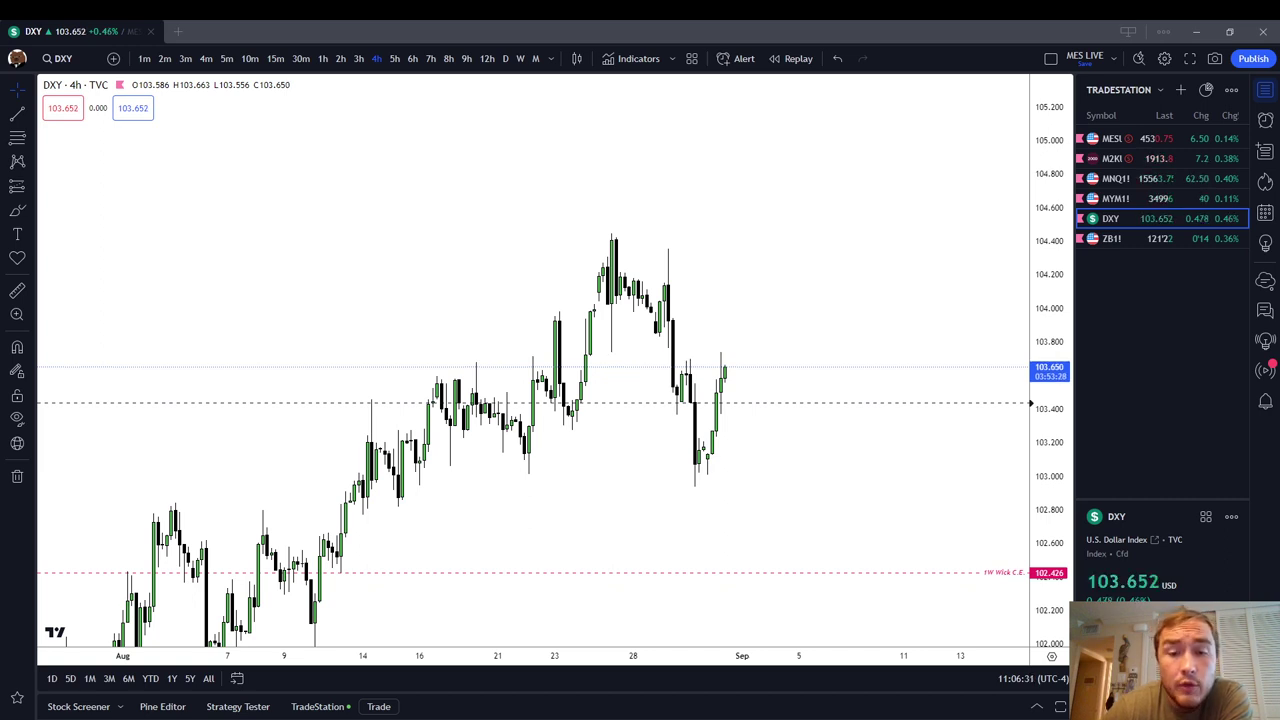
scroll(1014, 374, up, 3)
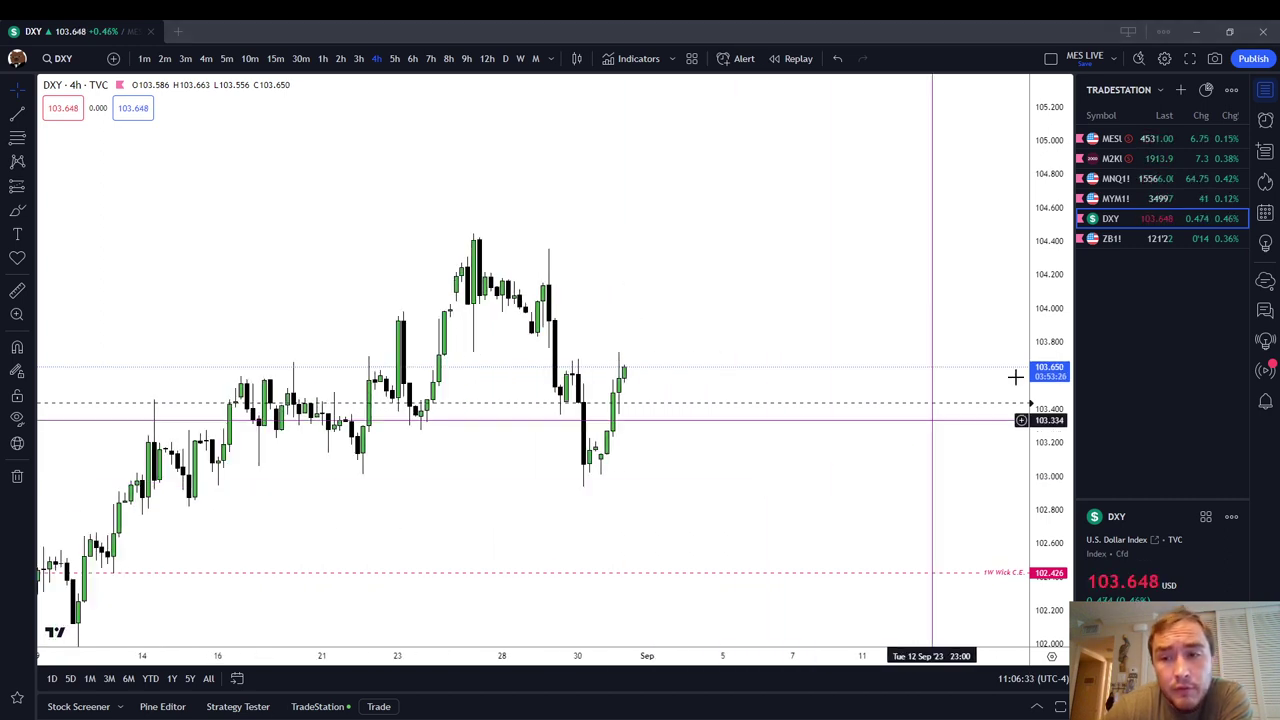
scroll(620, 230, left, 3)
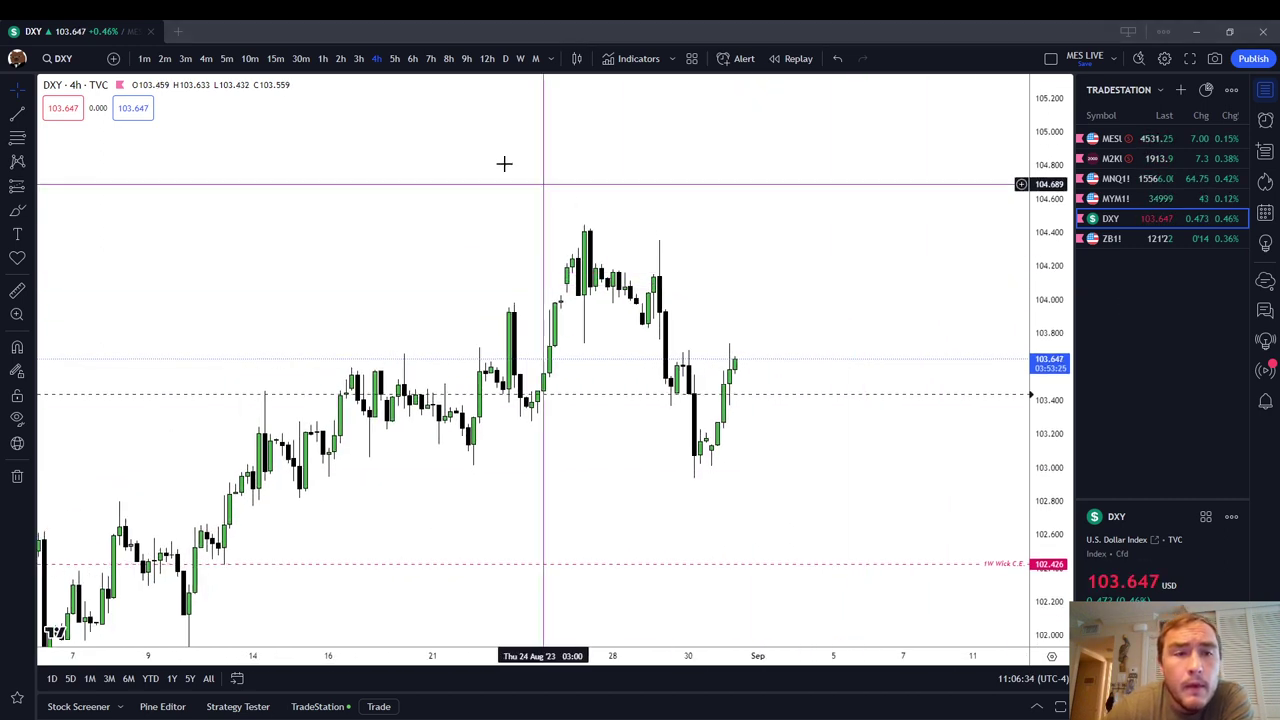
click(322, 58)
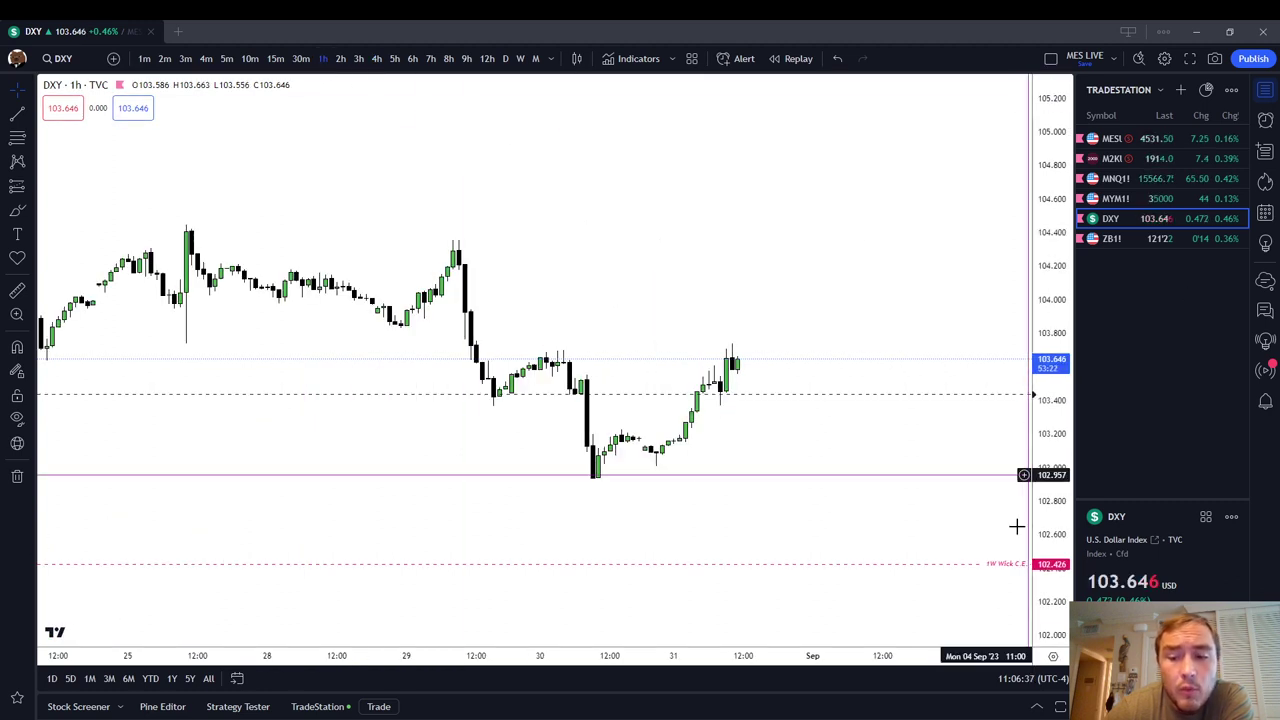
Step: Load ZB1! with Electronic trading hours instead of RTH, on 4-hour candles
click(1151, 242)
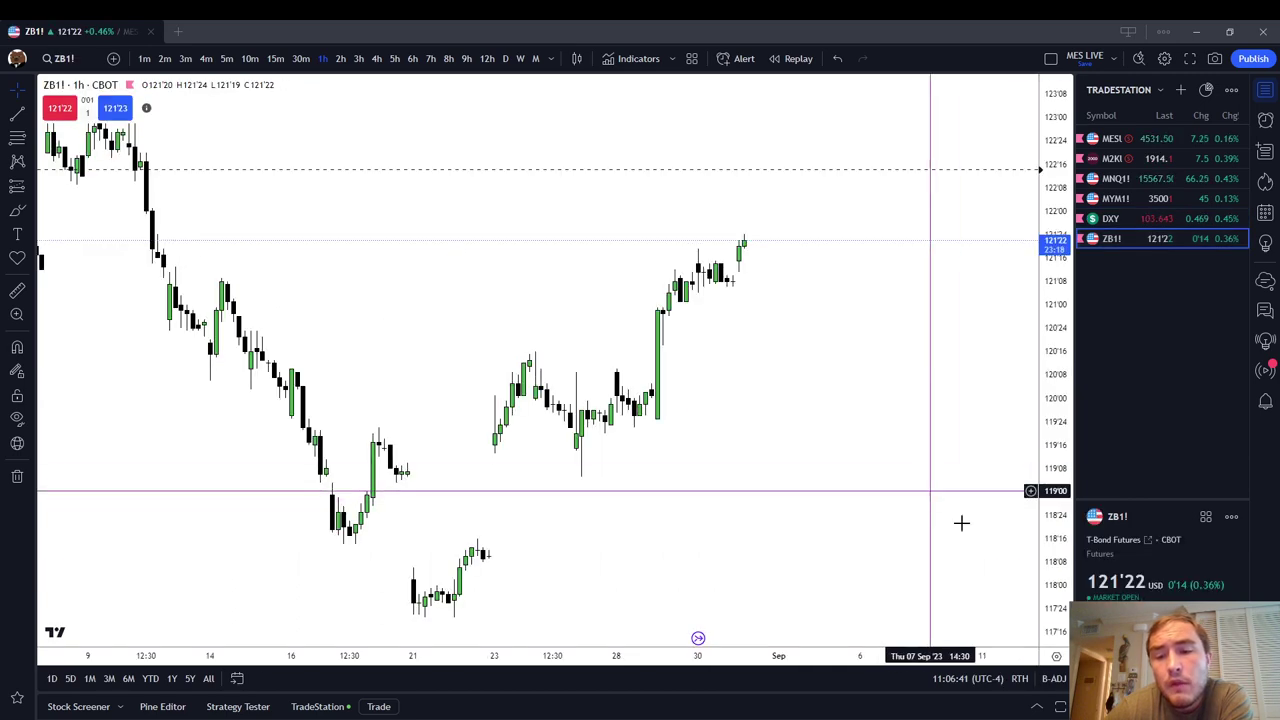
click(1019, 678)
click(1046, 628)
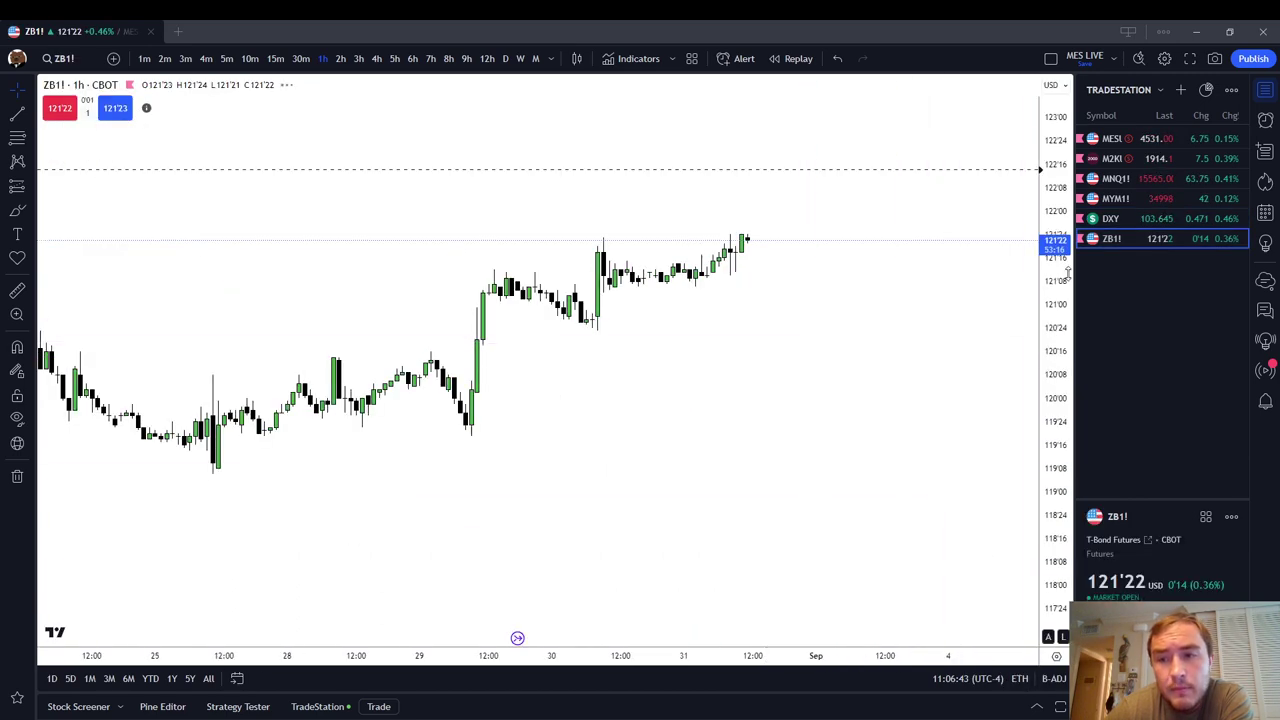
scroll(466, 271, down, 2)
scroll(609, 177, down, 4)
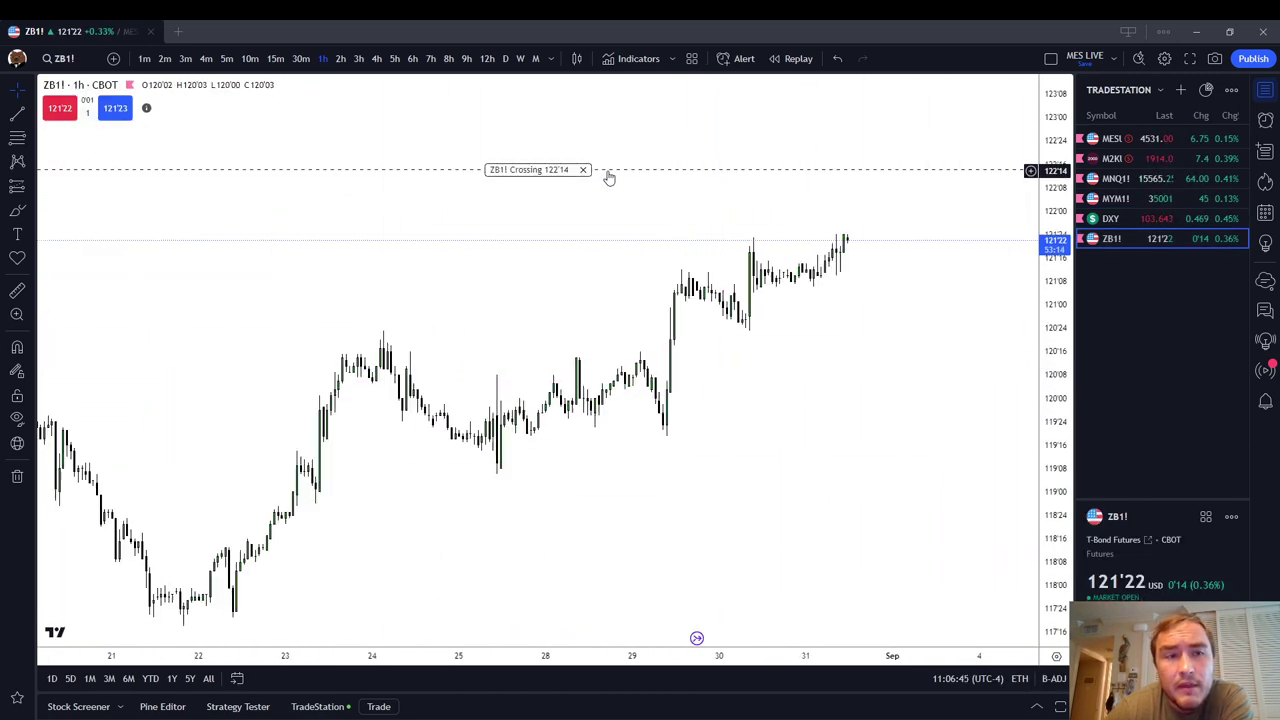
click(377, 59)
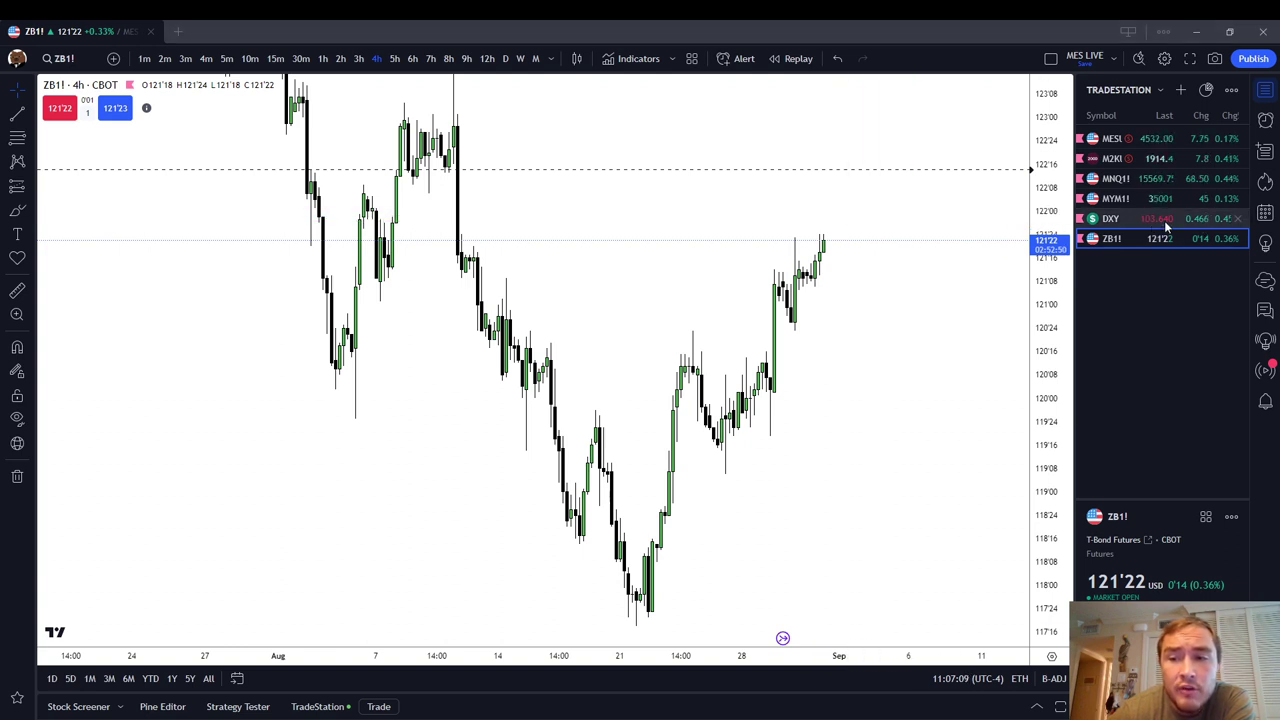
scroll(857, 277, up, 3)
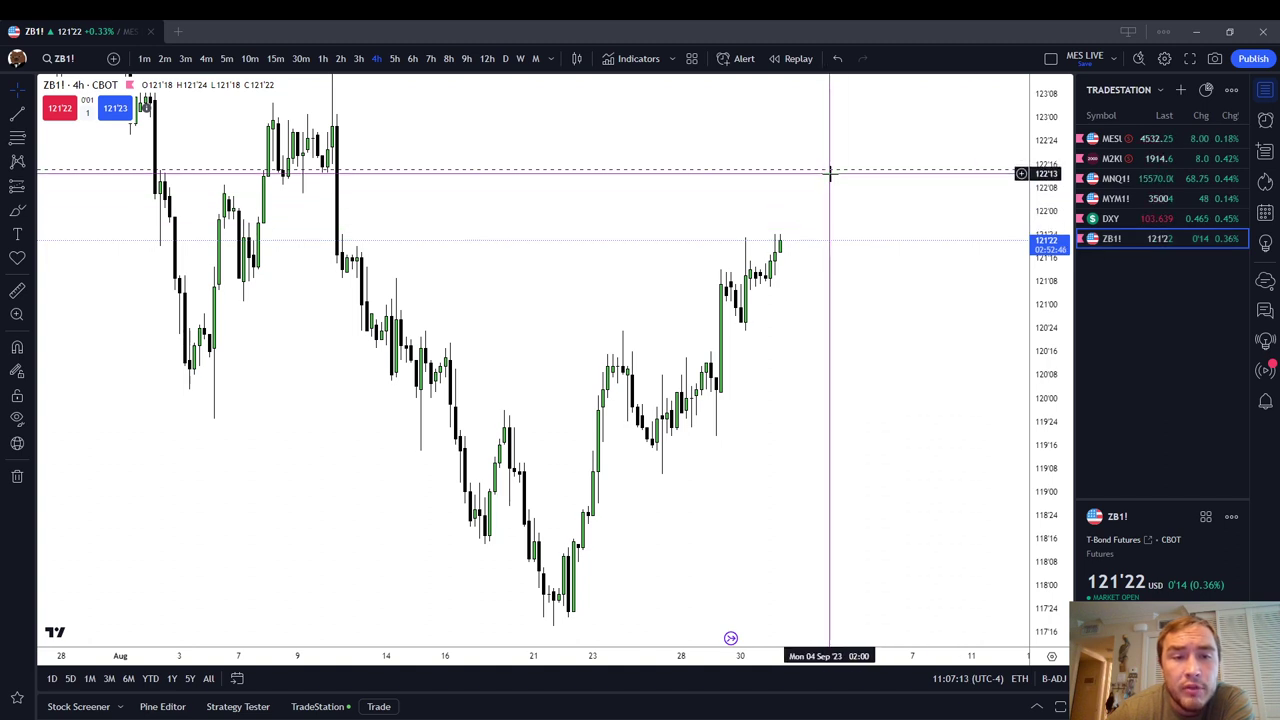
scroll(903, 320, up, 2)
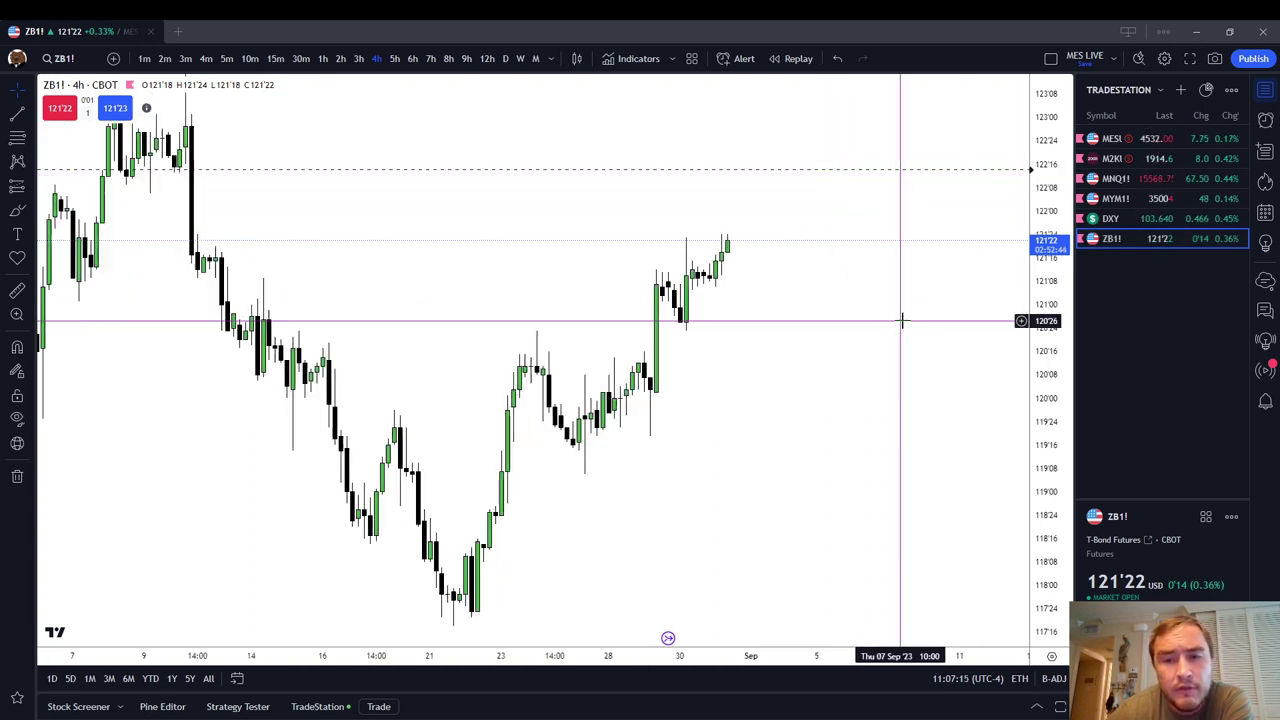
scroll(888, 330, down, 1)
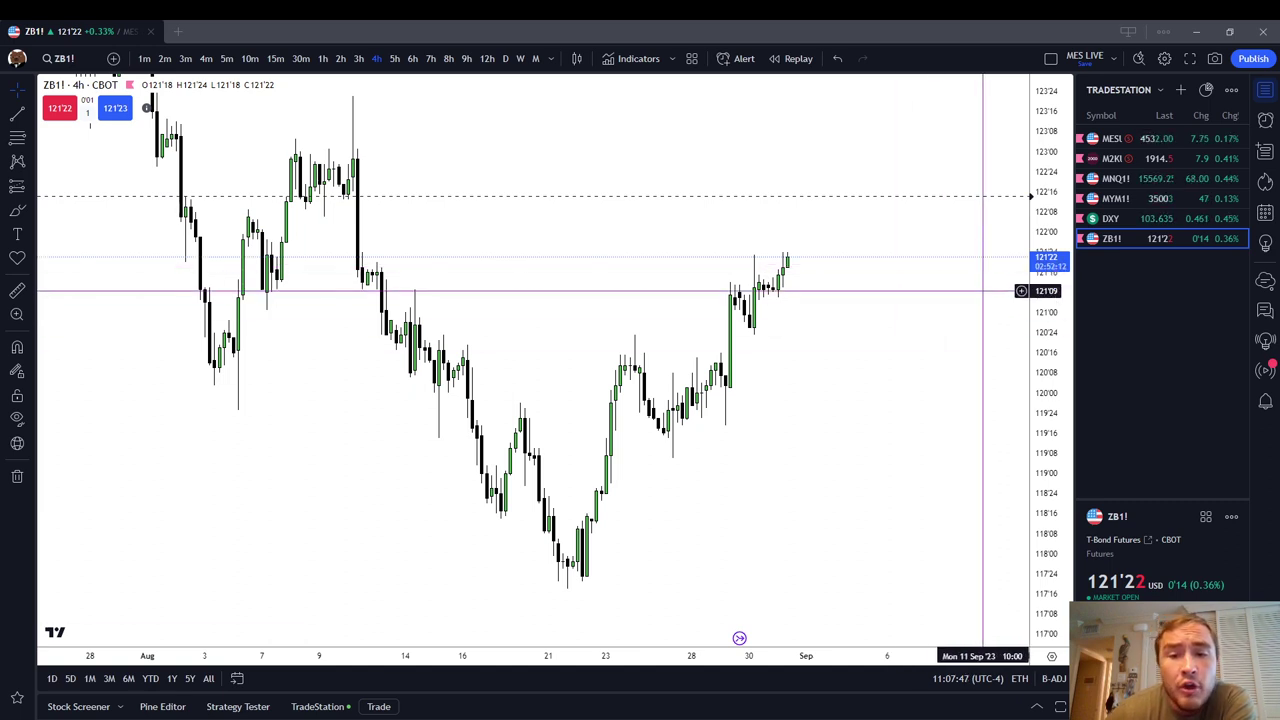
Step: Put MESU2023 on 1-hour candles and switch to a two-chart side-by-side layout
click(338, 58)
click(328, 59)
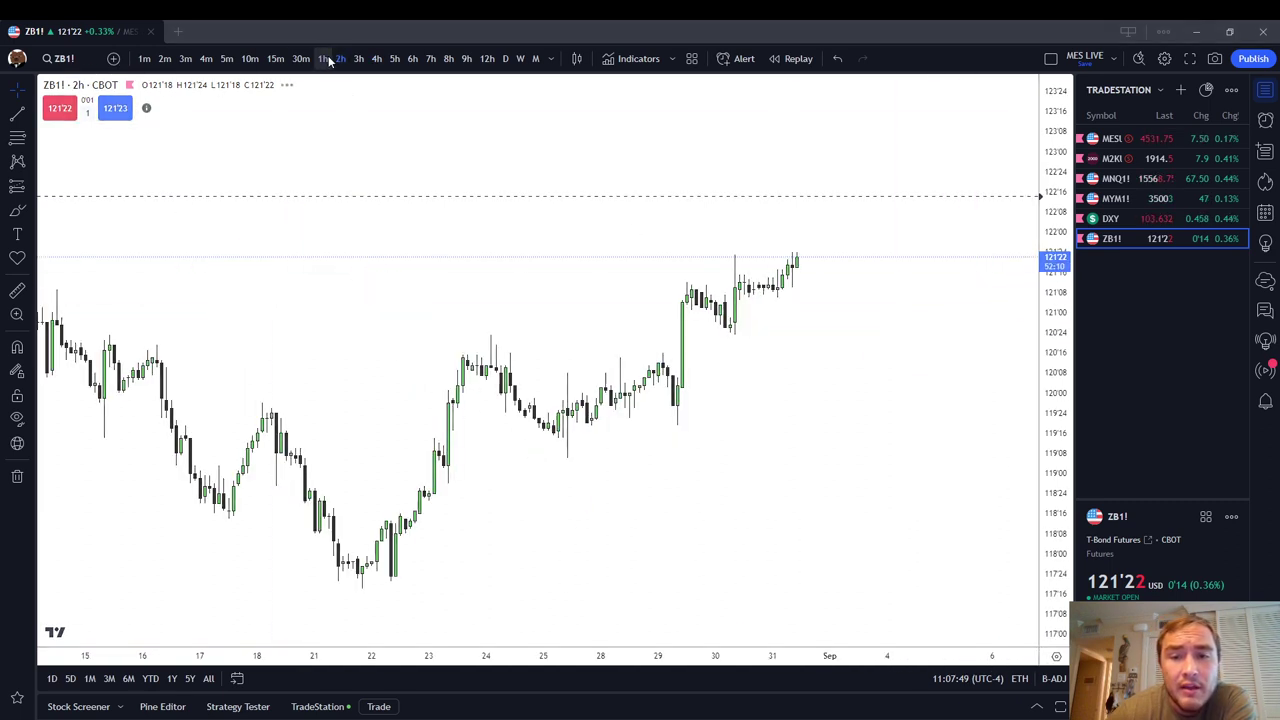
click(1112, 139)
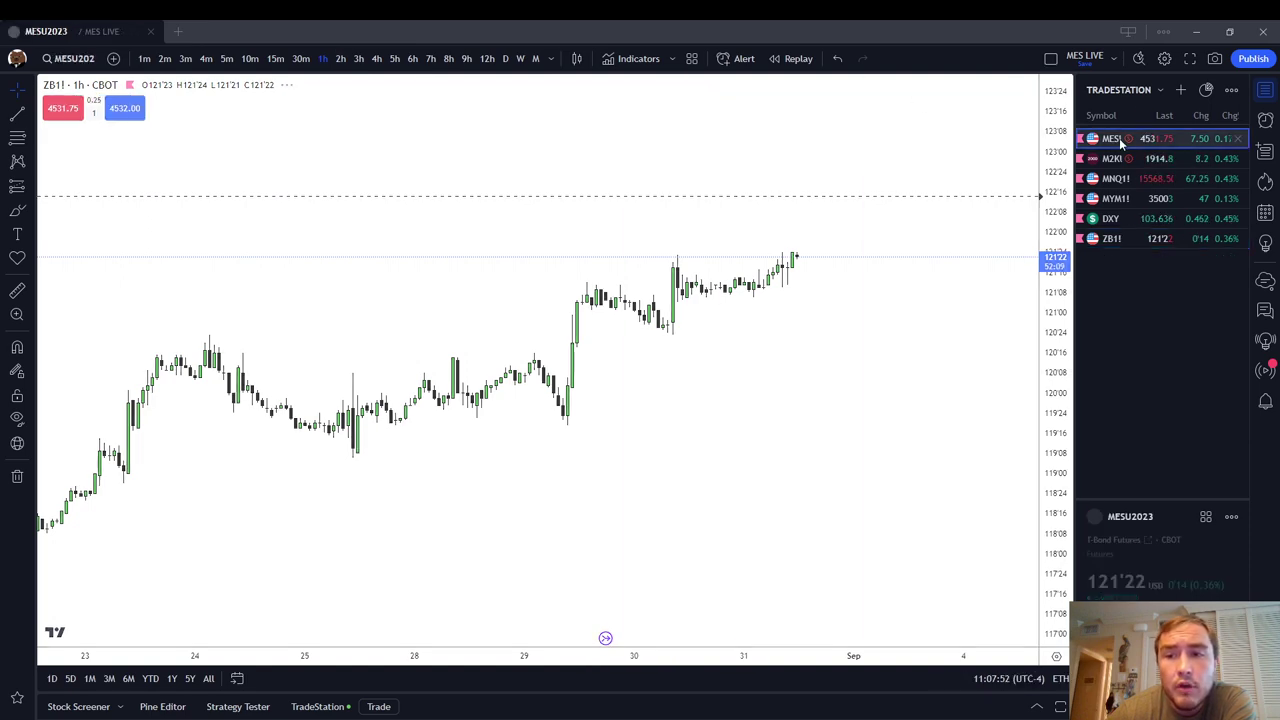
drag(878, 271, 869, 411)
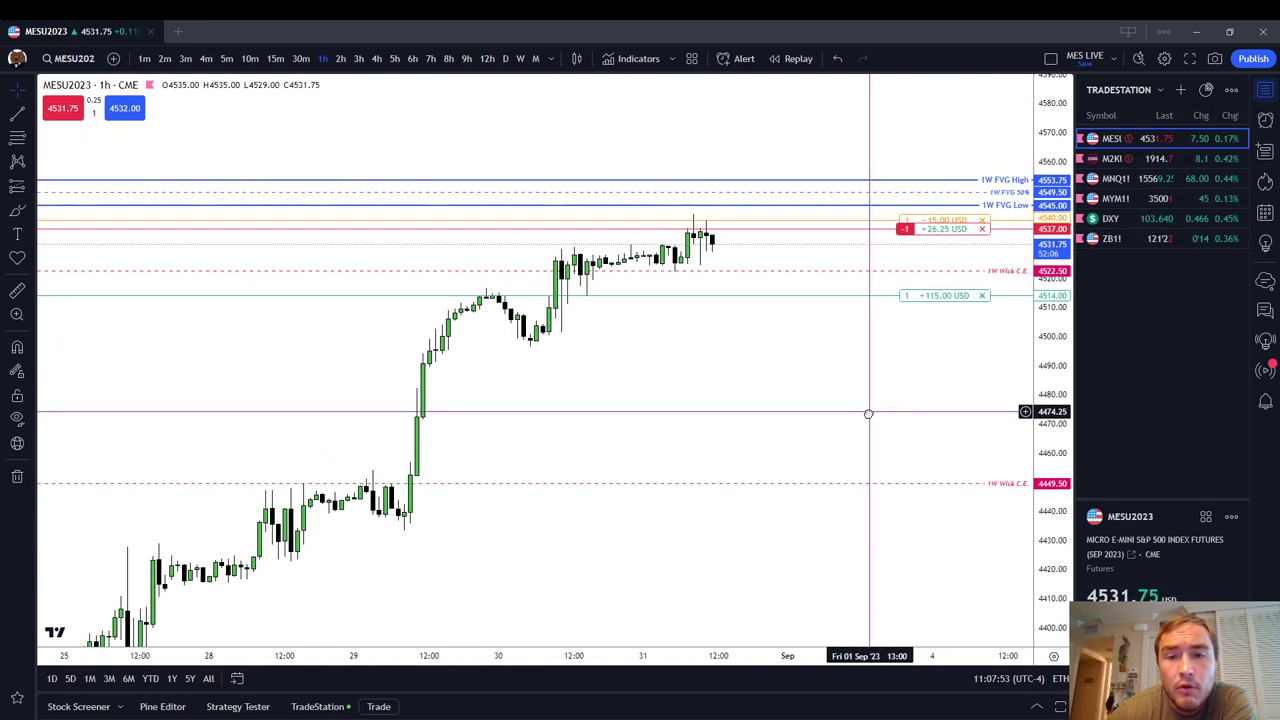
click(1050, 58)
click(1066, 120)
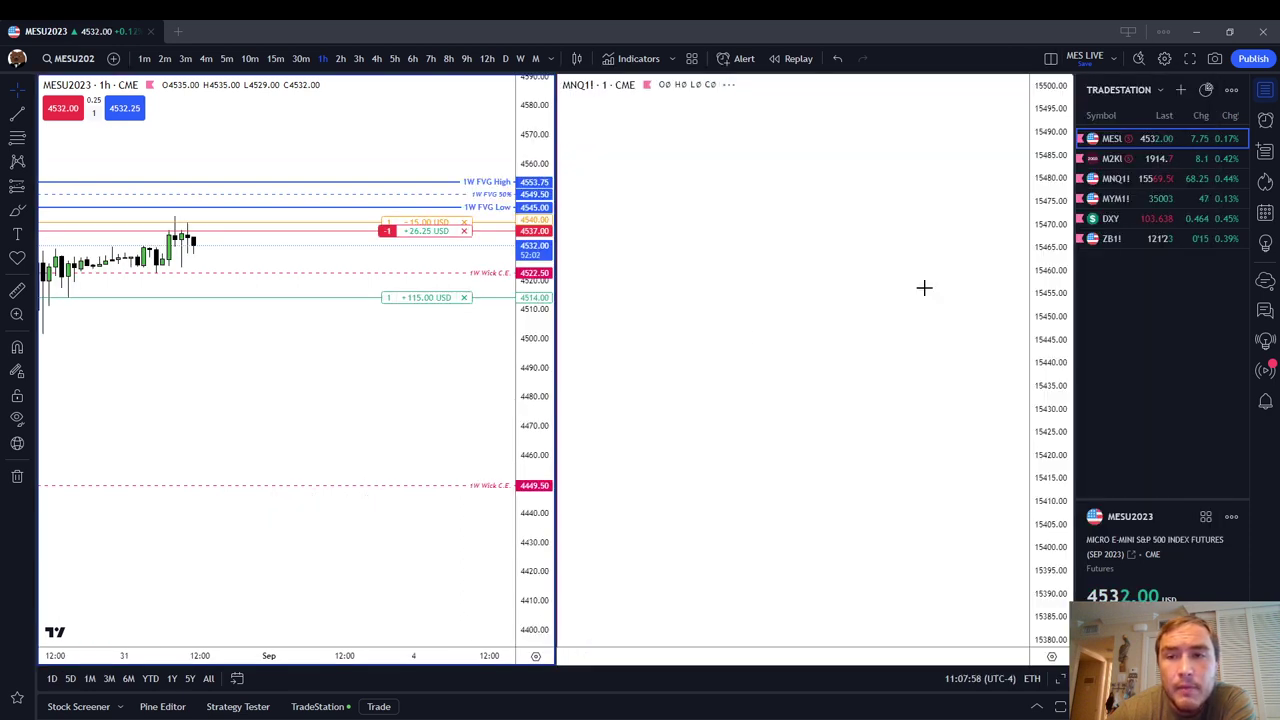
Step: Make the right MNQ1! pane active, set it to 1-hour bars and pan both charts to recent bars
key(Down)
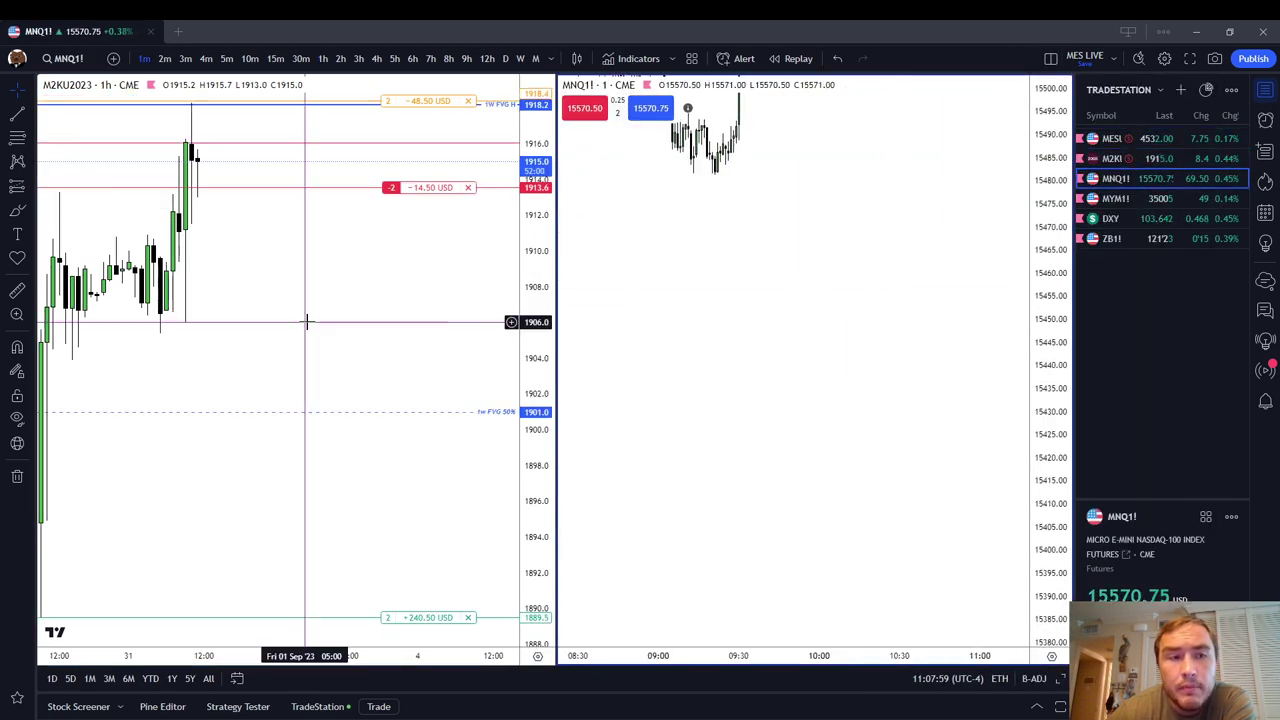
click(1157, 140)
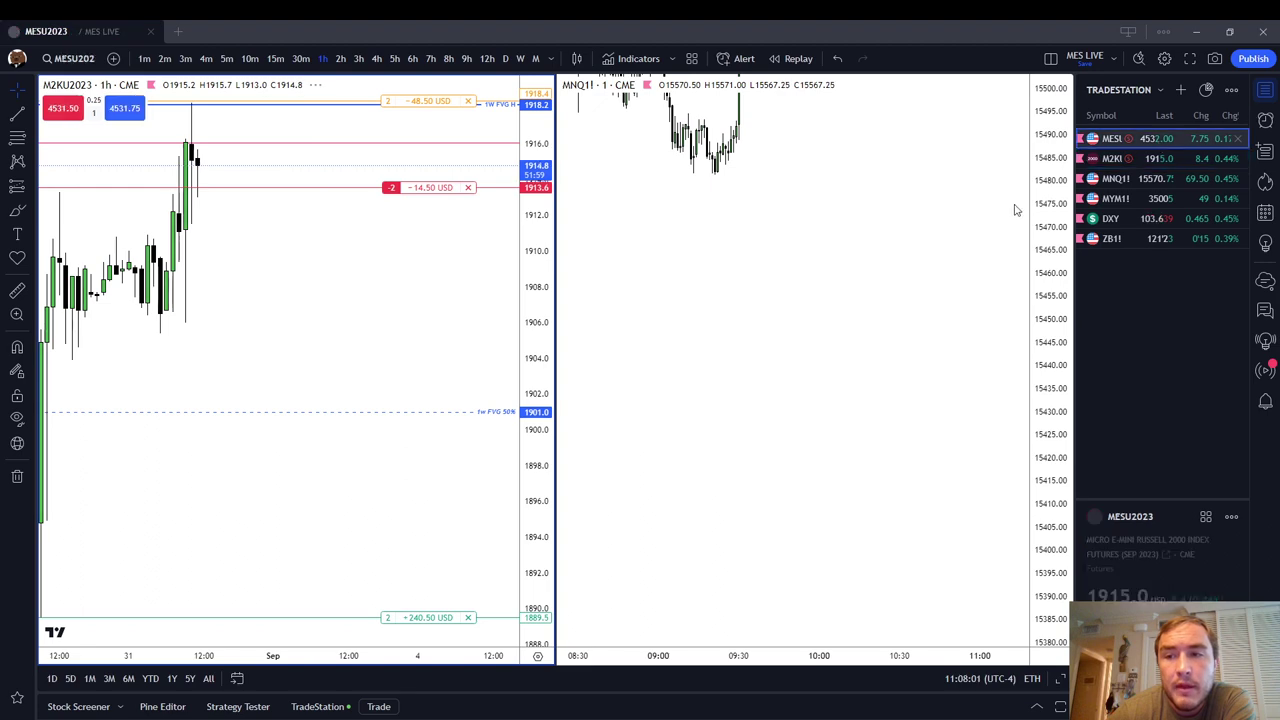
click(852, 230)
drag(945, 540, 920, 477)
drag(368, 484, 426, 484)
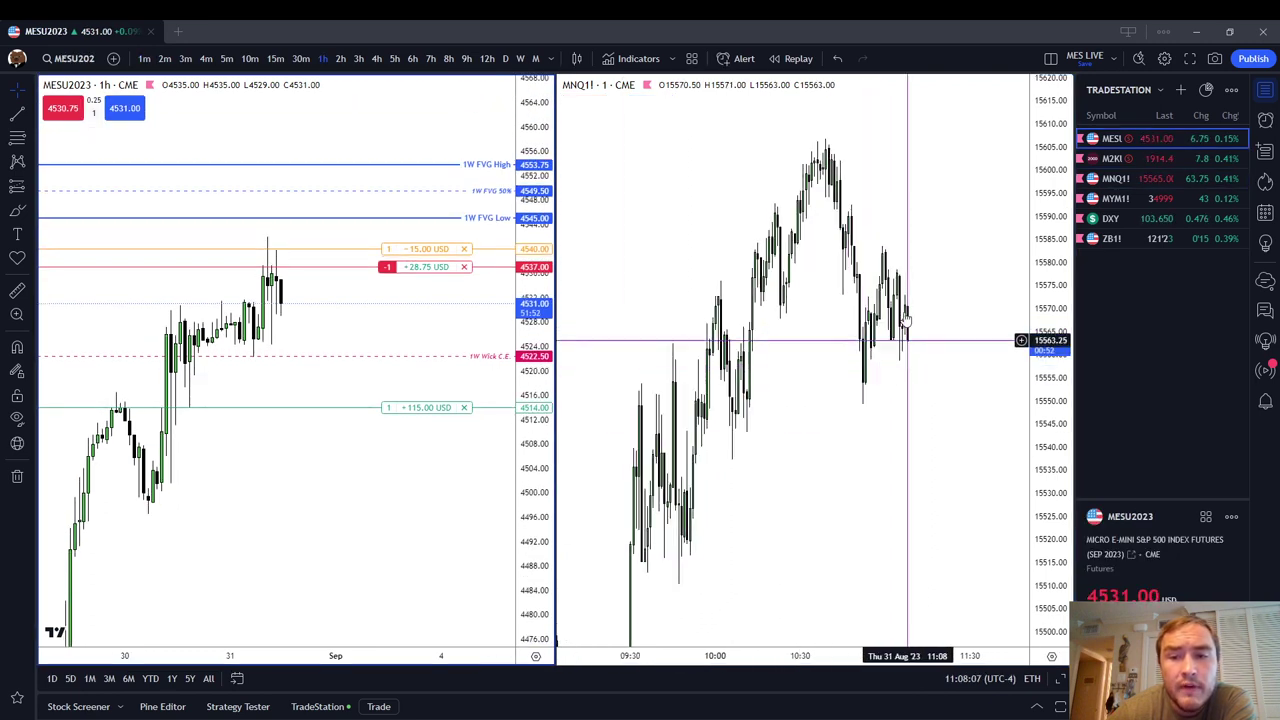
click(917, 224)
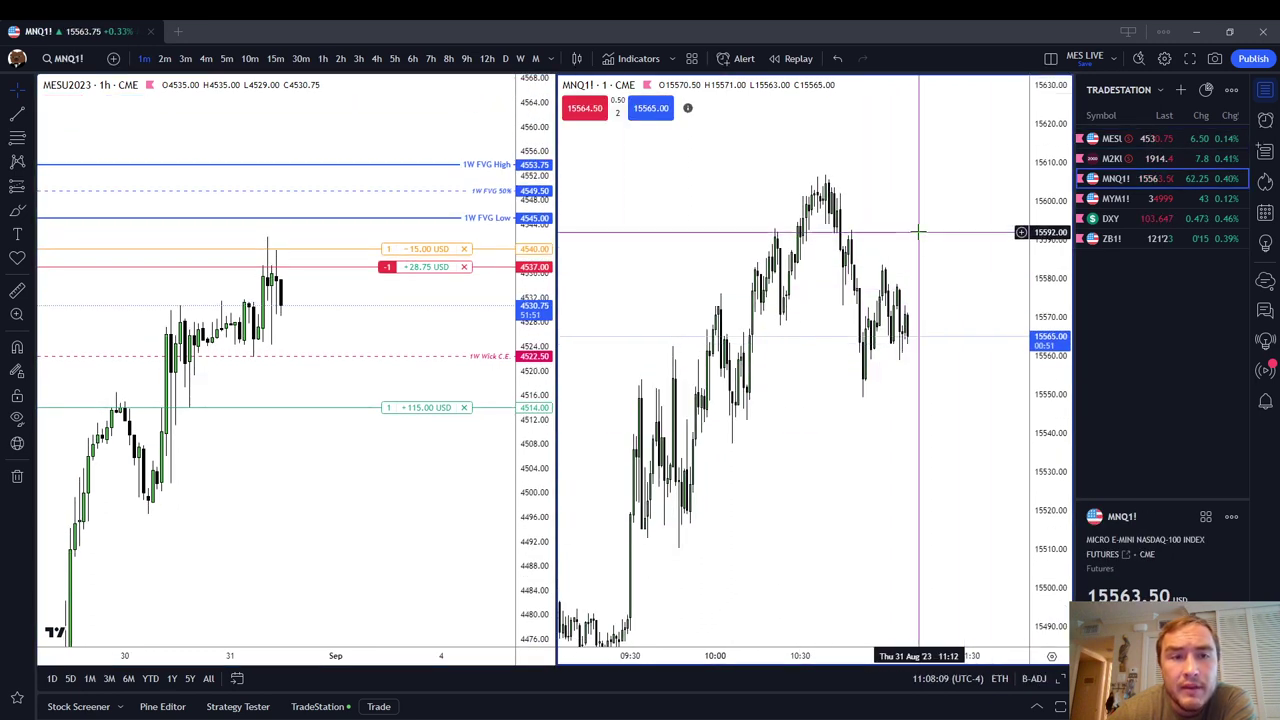
click(322, 58)
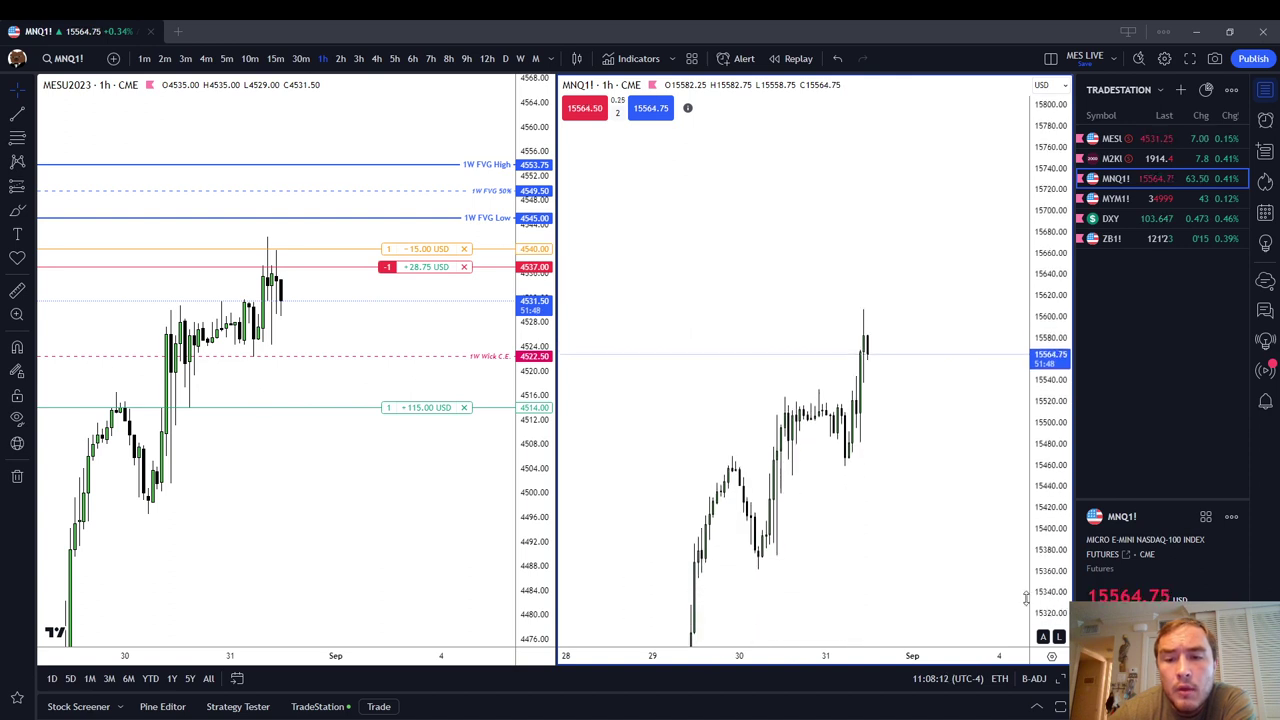
drag(866, 500, 909, 423)
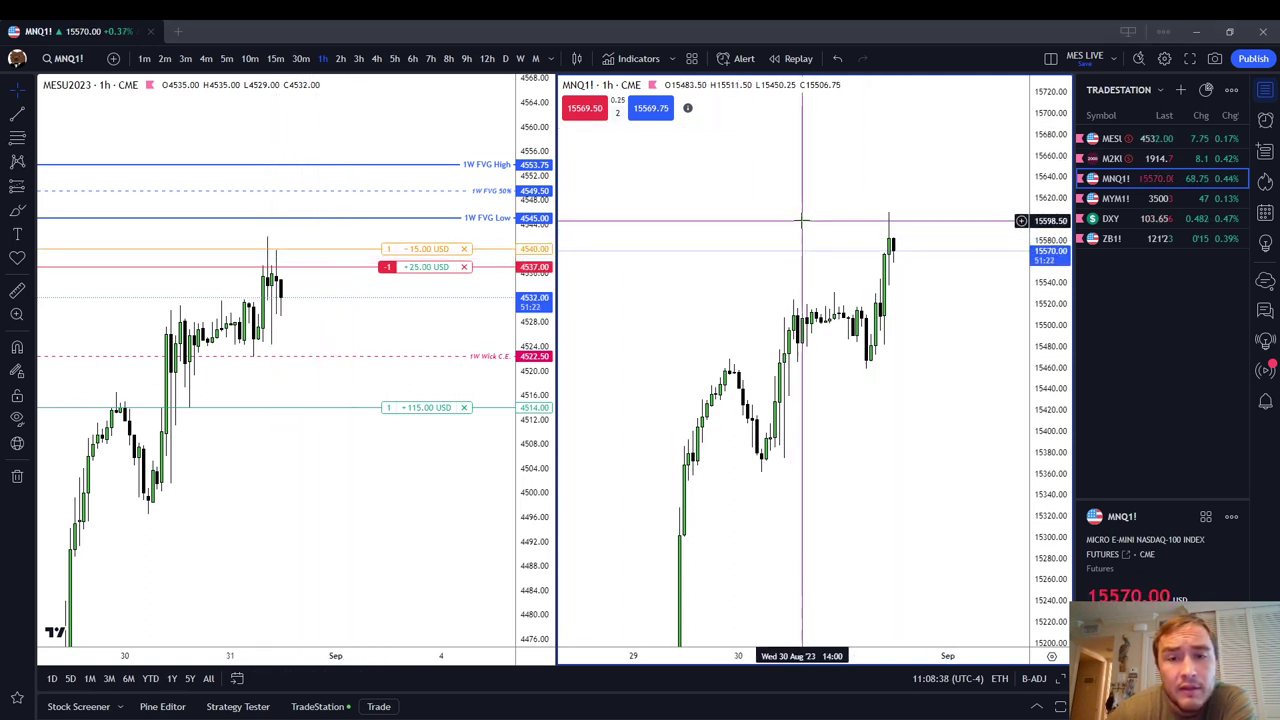
Step: Cycle the right chart through MYM1!, MNQ1!, MYM1! and M2KU2023 beside MESU2023
click(400, 140)
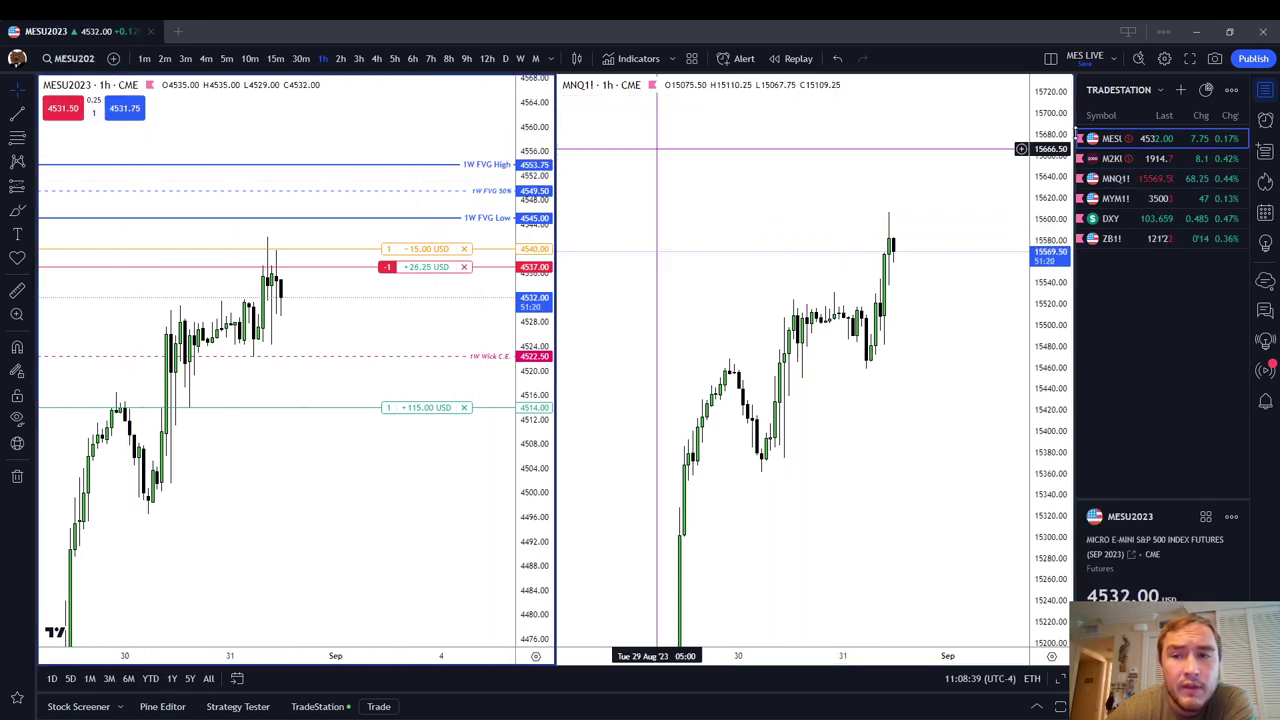
click(853, 157)
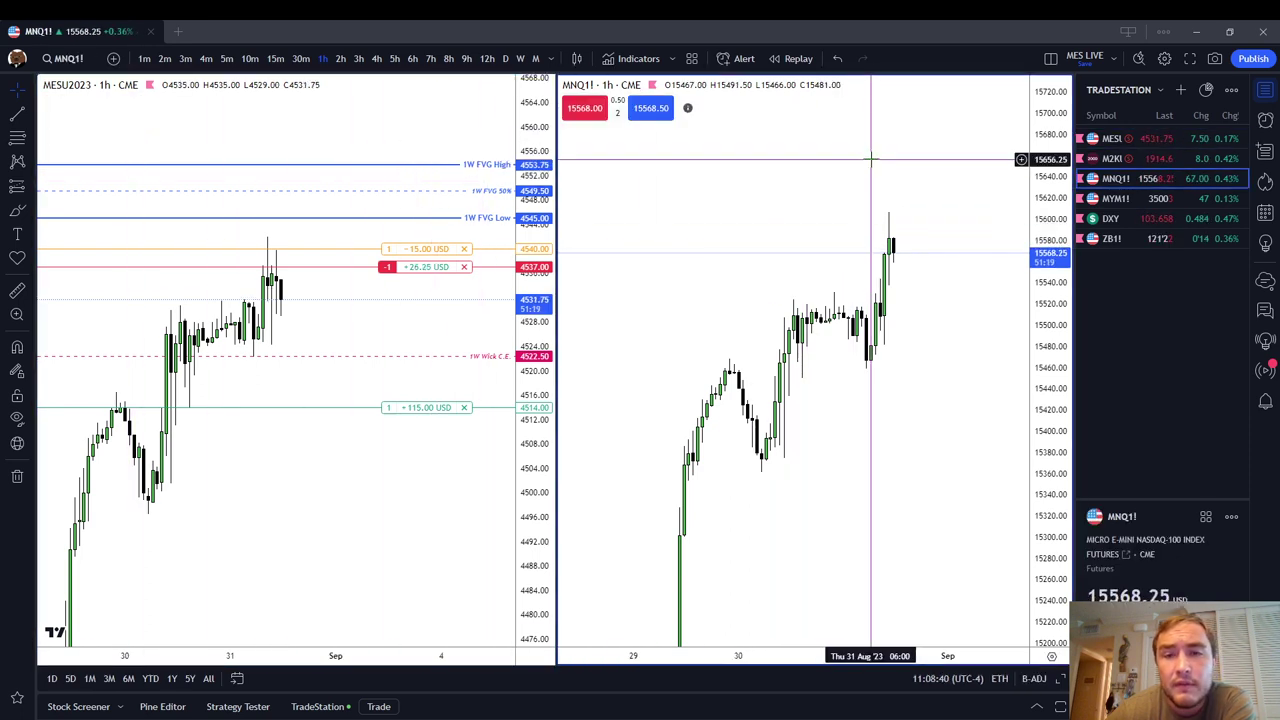
click(1160, 199)
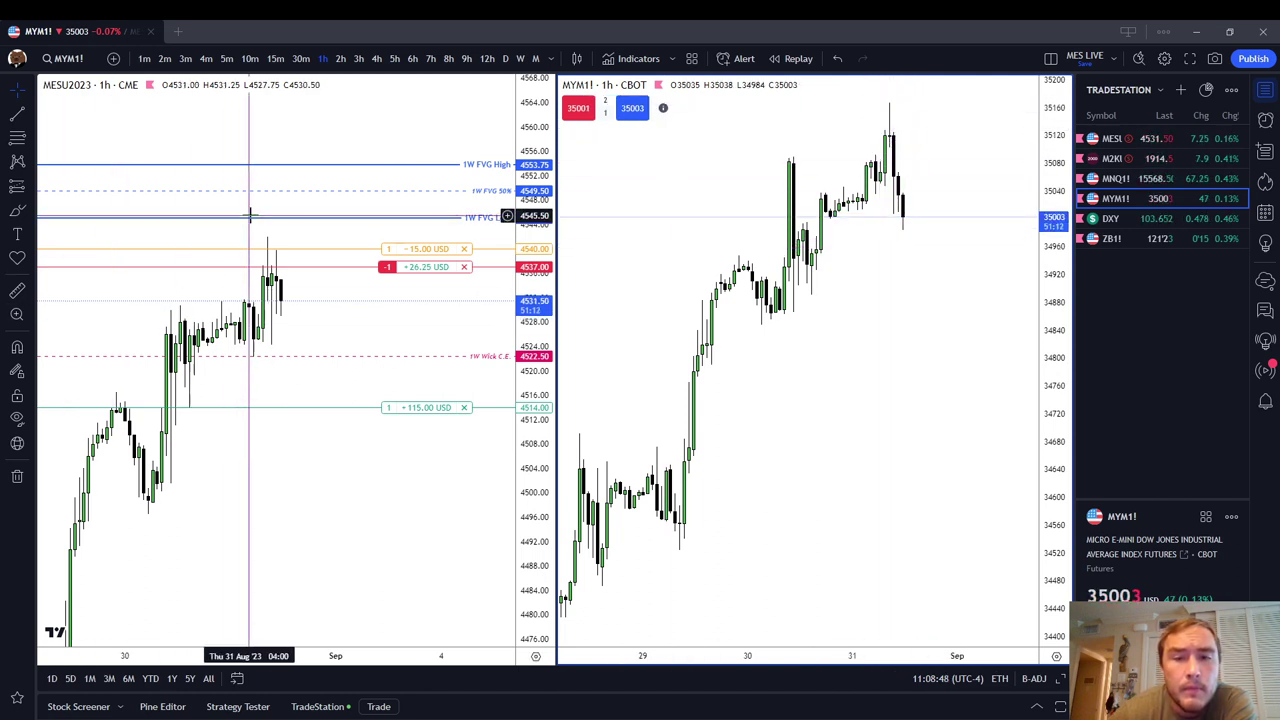
click(1116, 181)
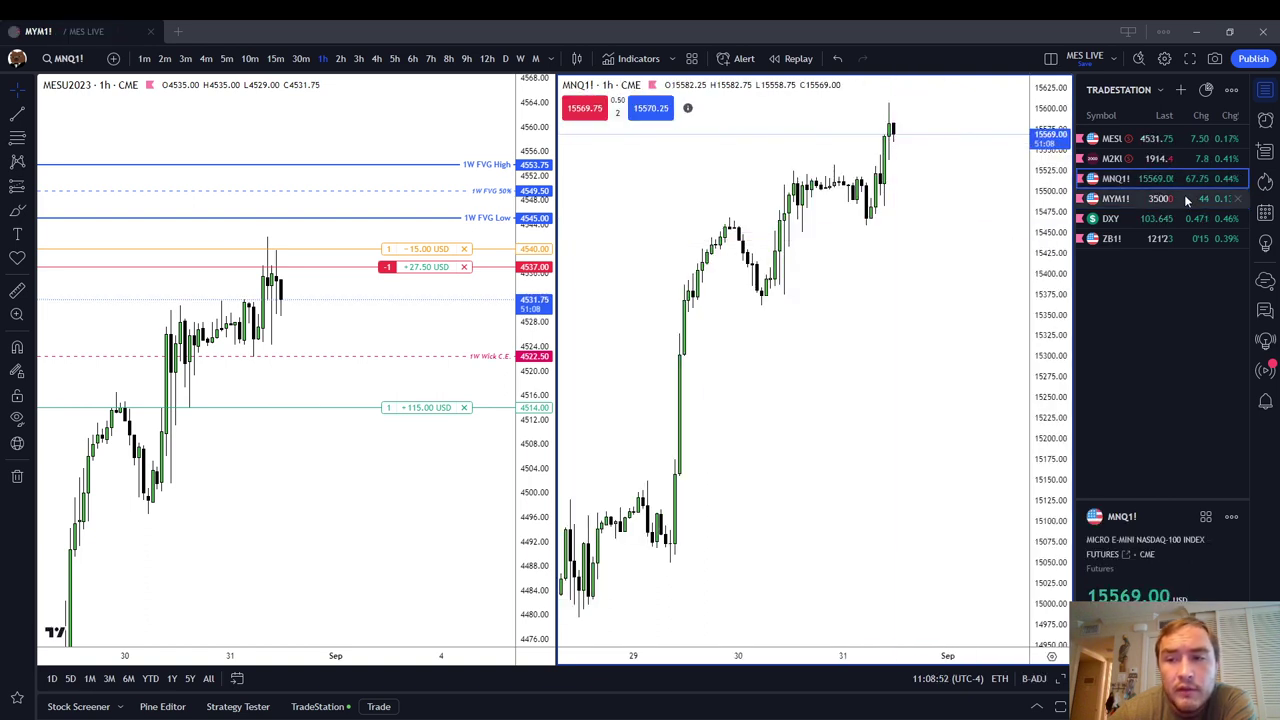
click(1110, 202)
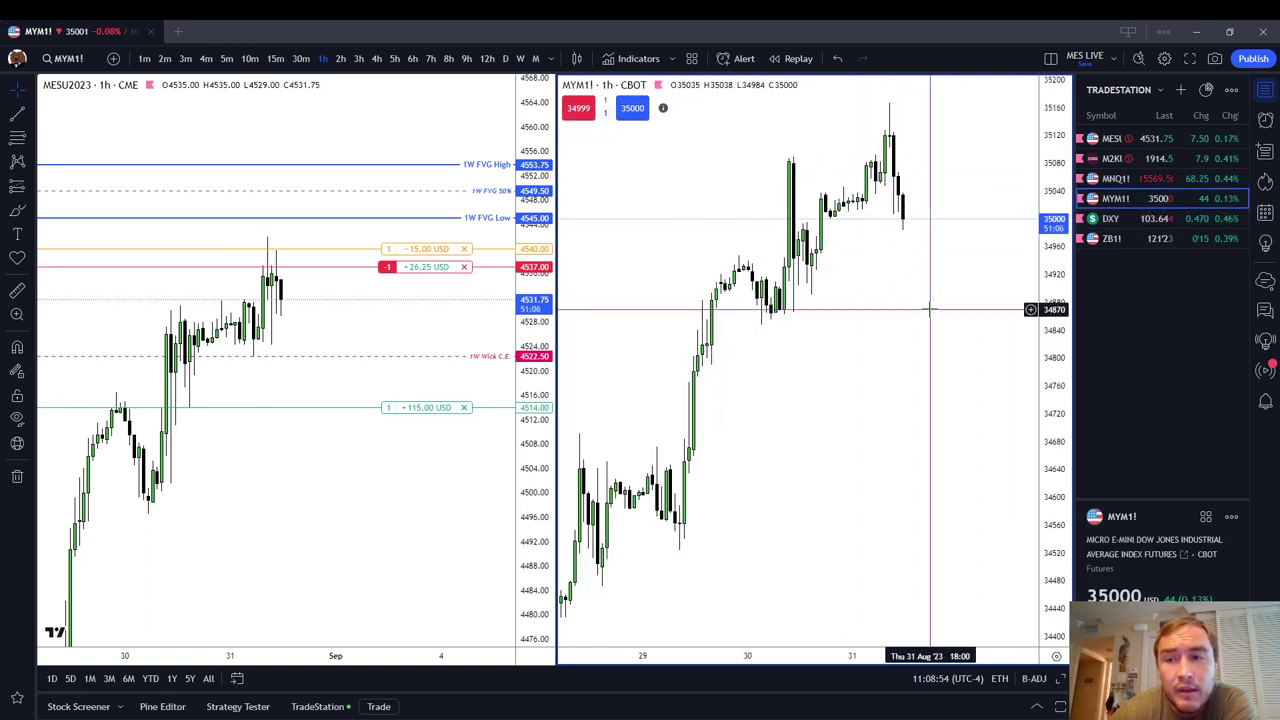
click(1150, 158)
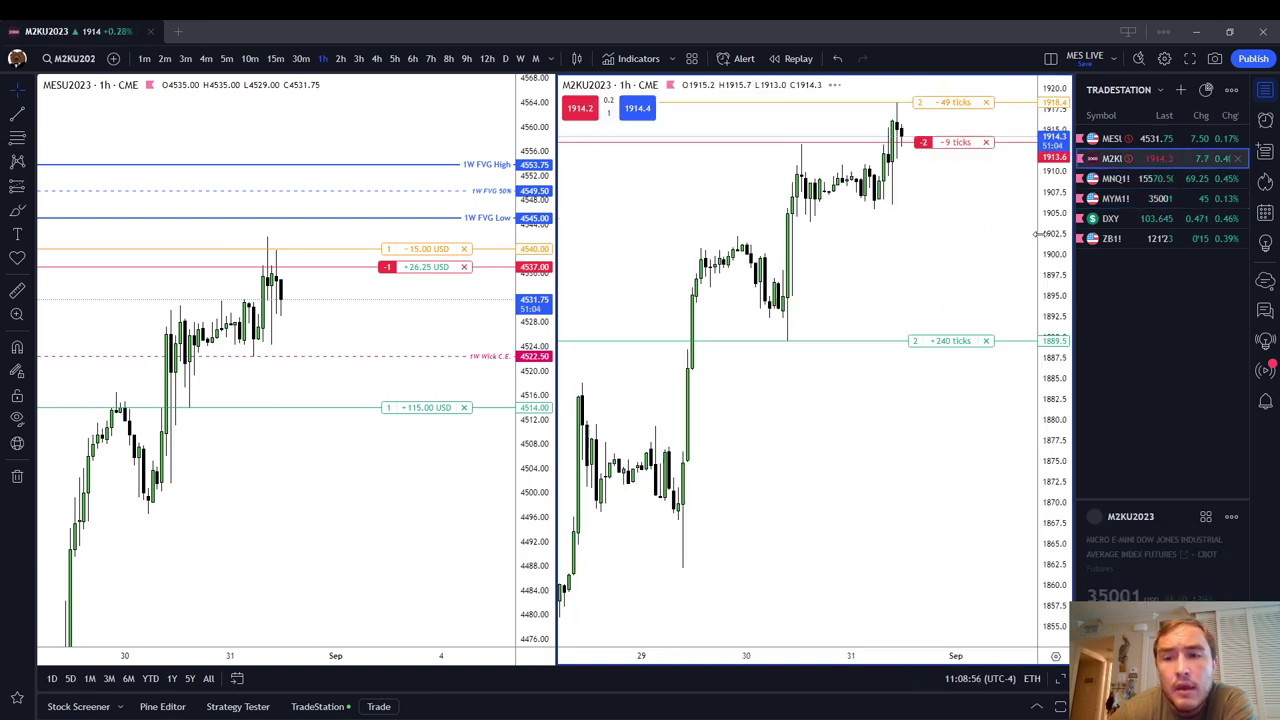
Step: Switch the right chart back through MNQ1! and leave it on MYM1!
right_click(958, 252)
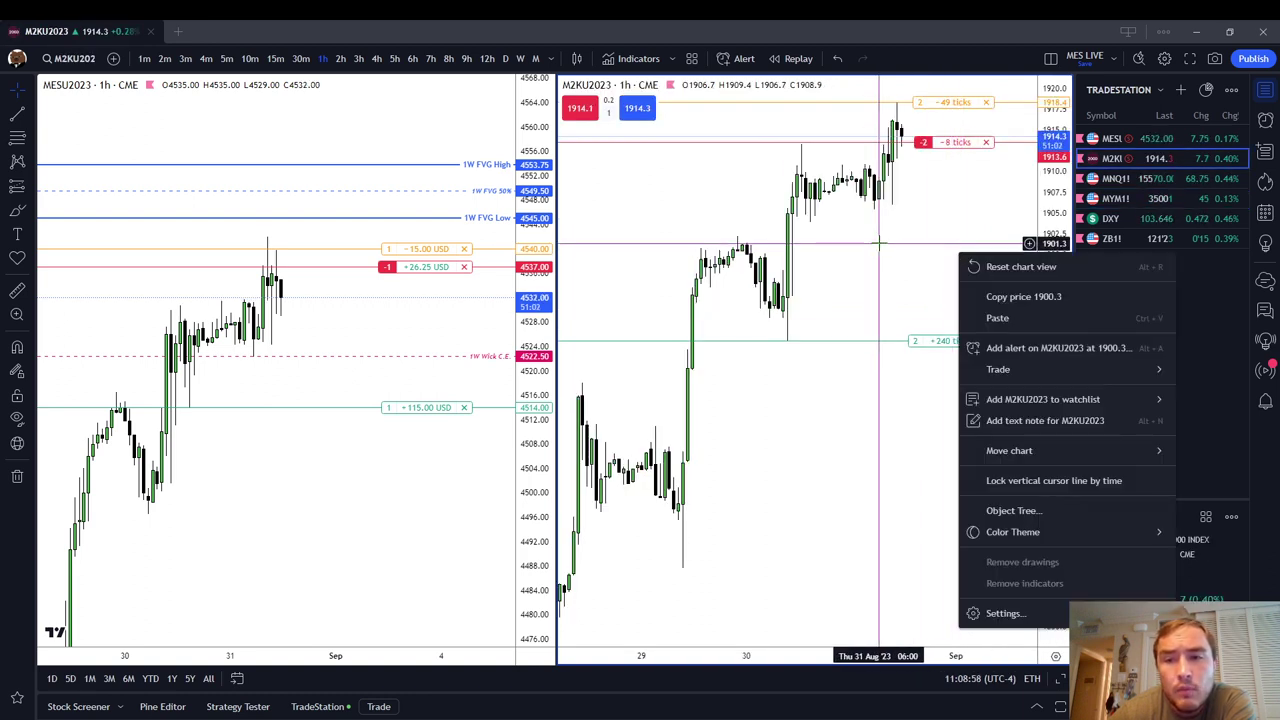
click(882, 240)
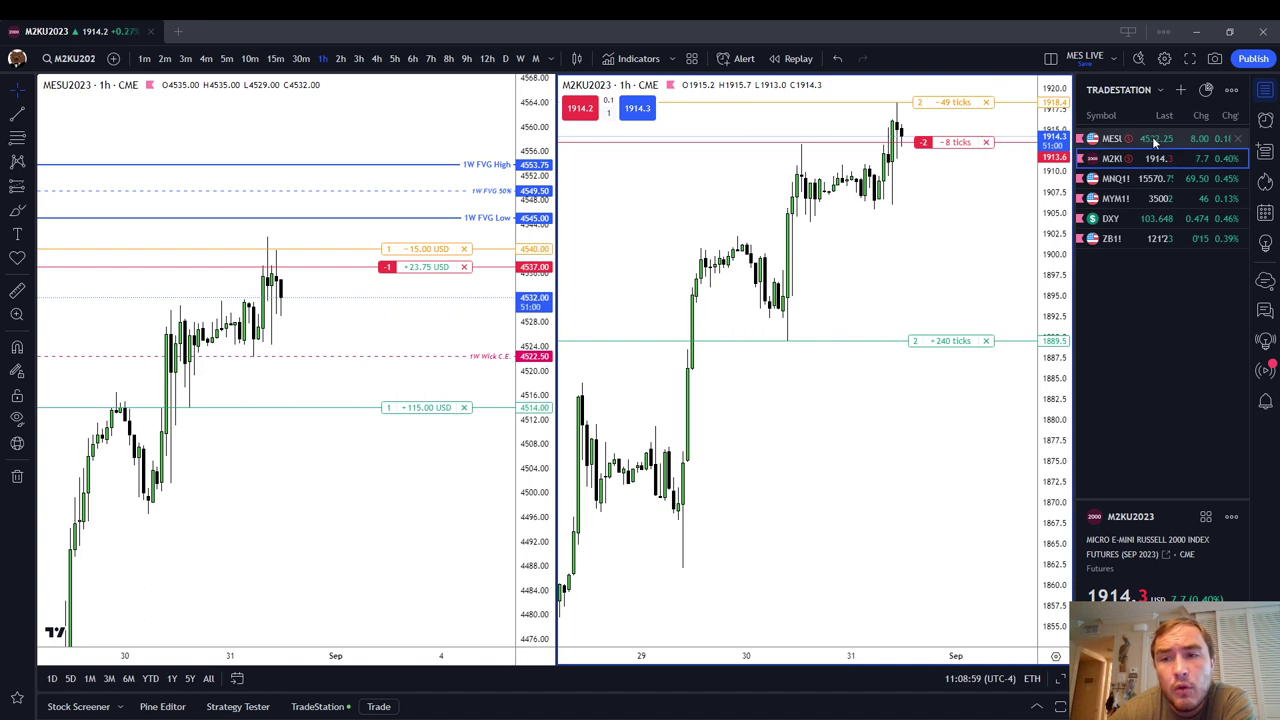
click(450, 317)
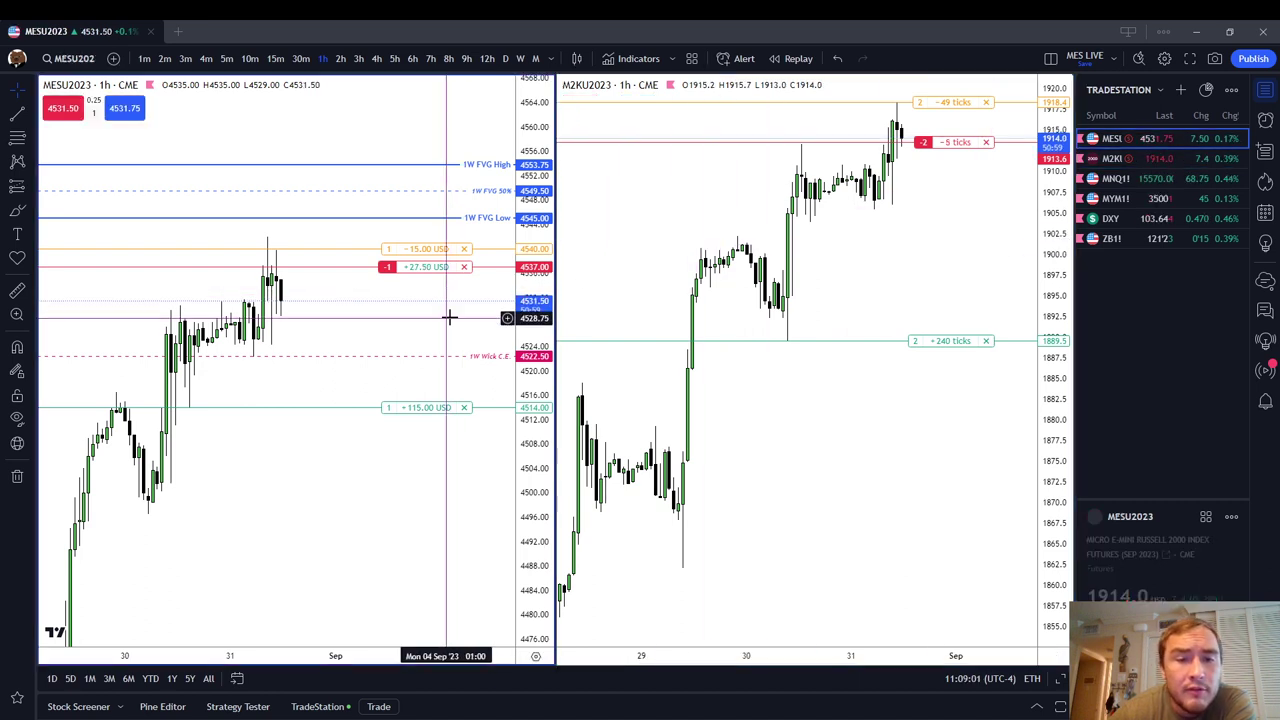
click(634, 266)
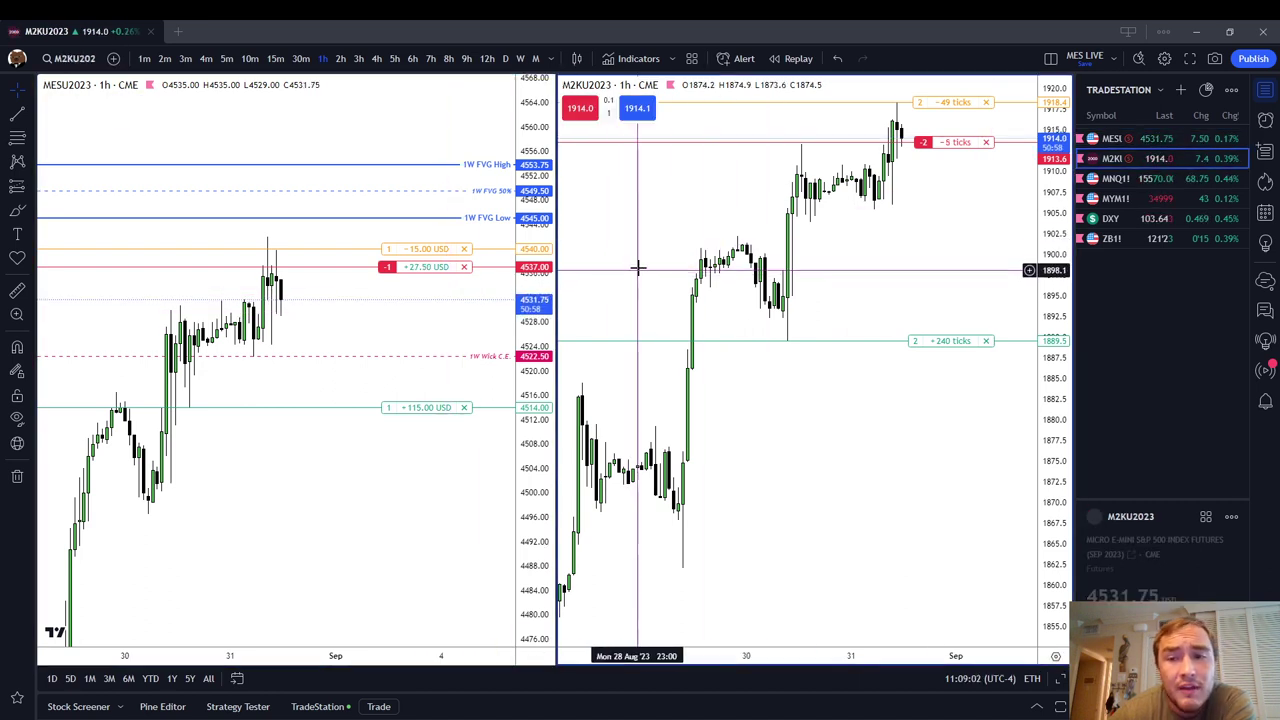
click(1132, 178)
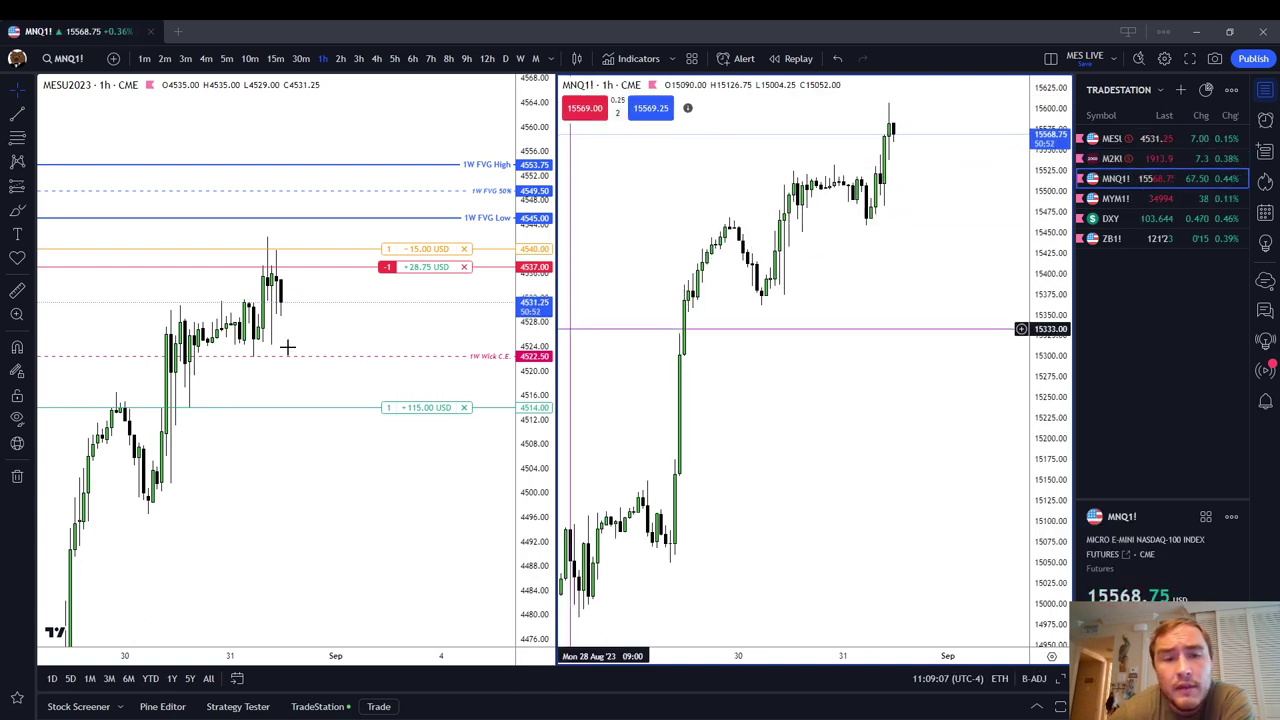
click(1115, 198)
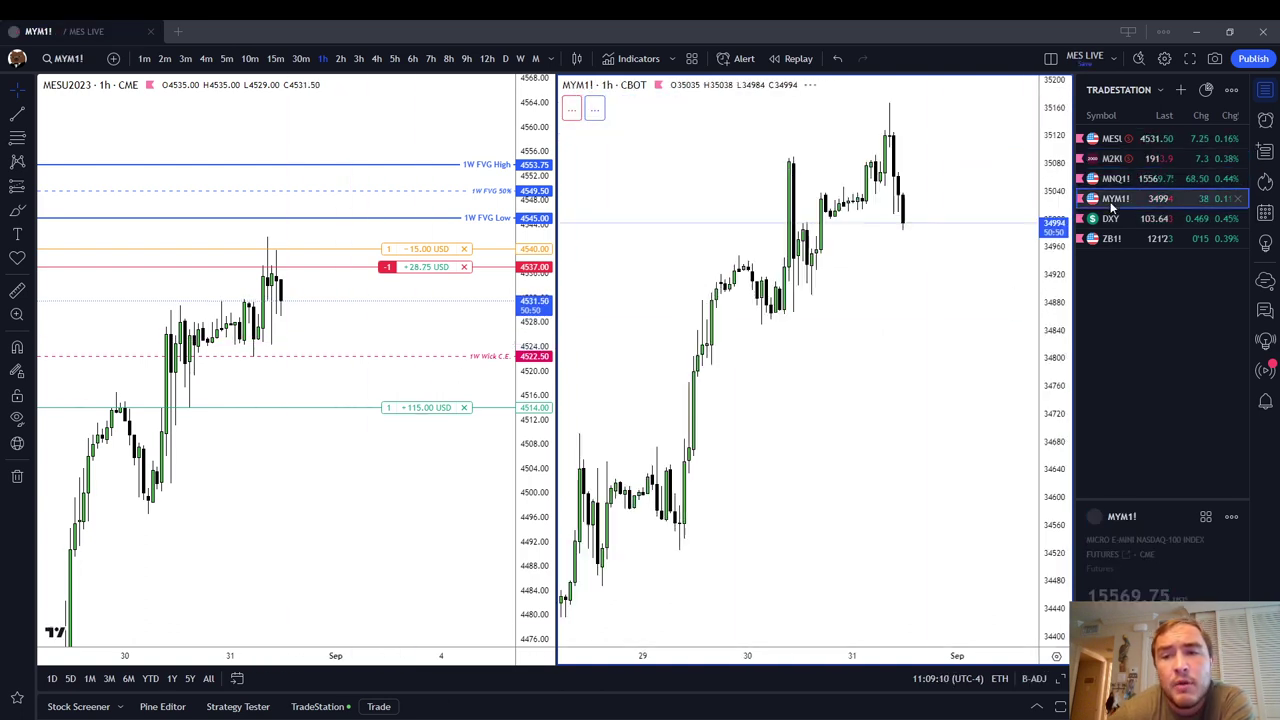
scroll(905, 198, down, 2)
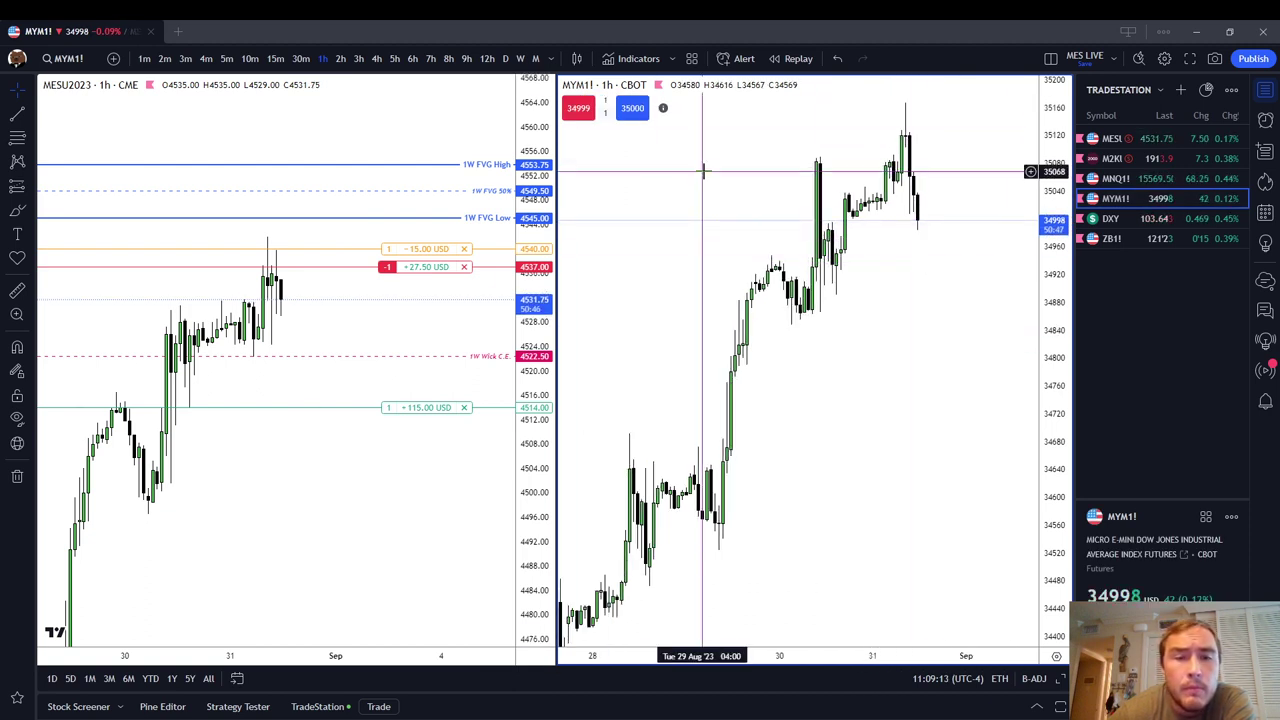
Step: Add MYMU2023 to the watchlist via a MYMU search and remove MYM1!
click(1182, 90)
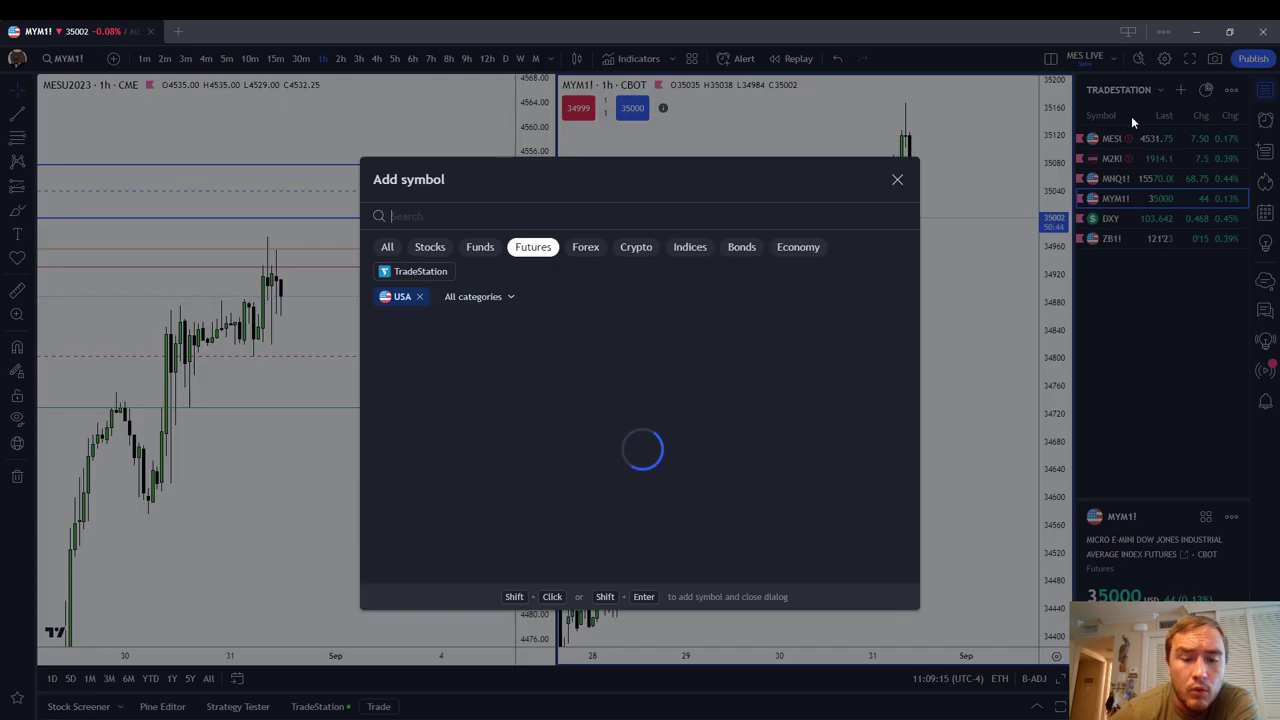
text(MYMU)
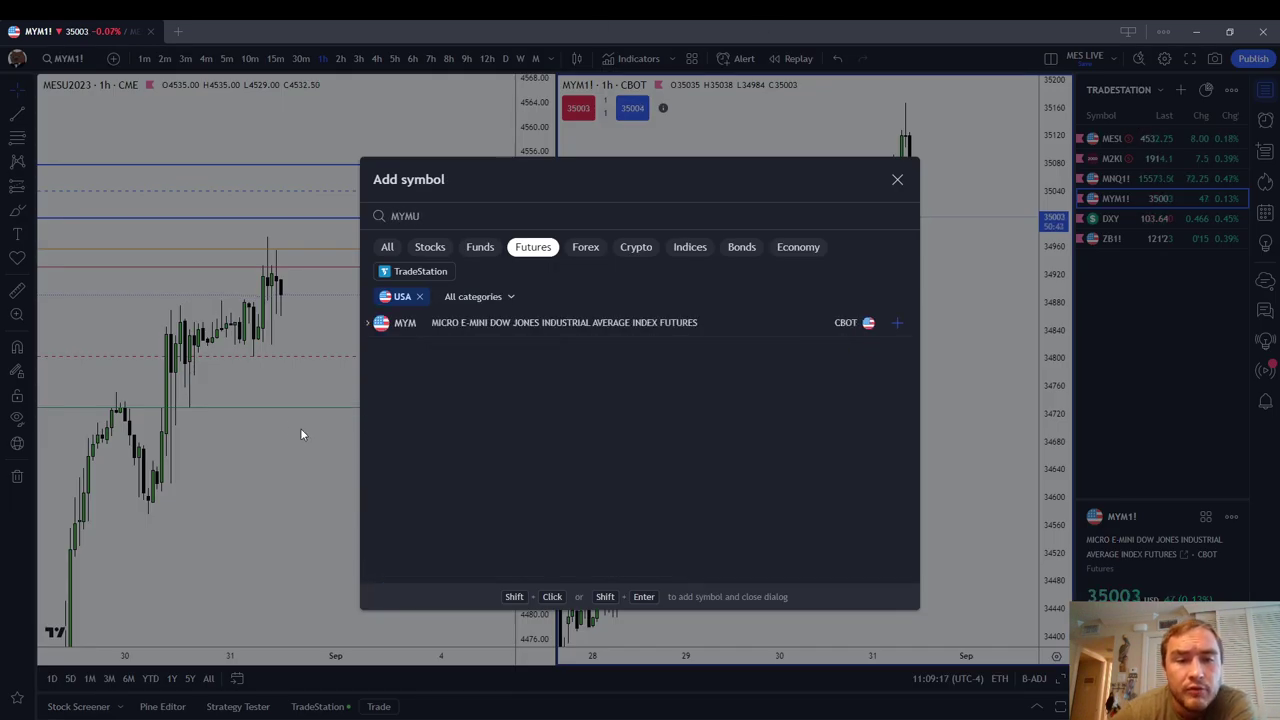
click(367, 323)
click(505, 353)
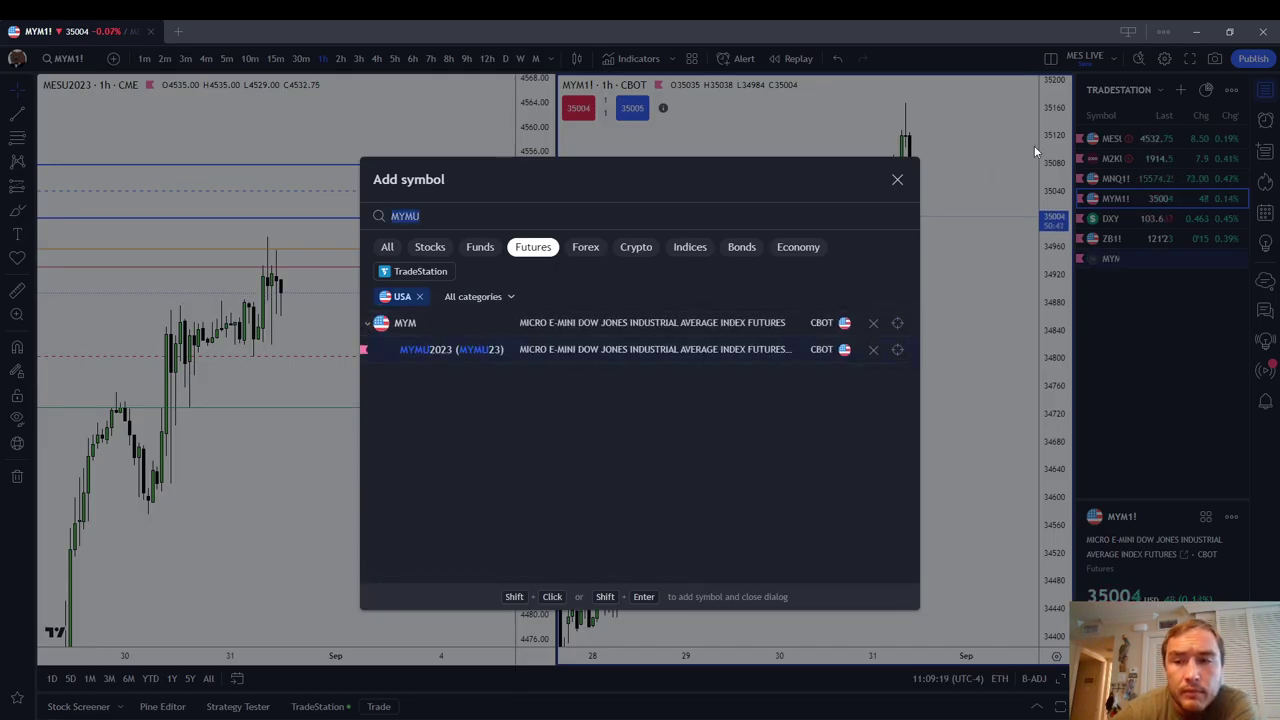
click(919, 178)
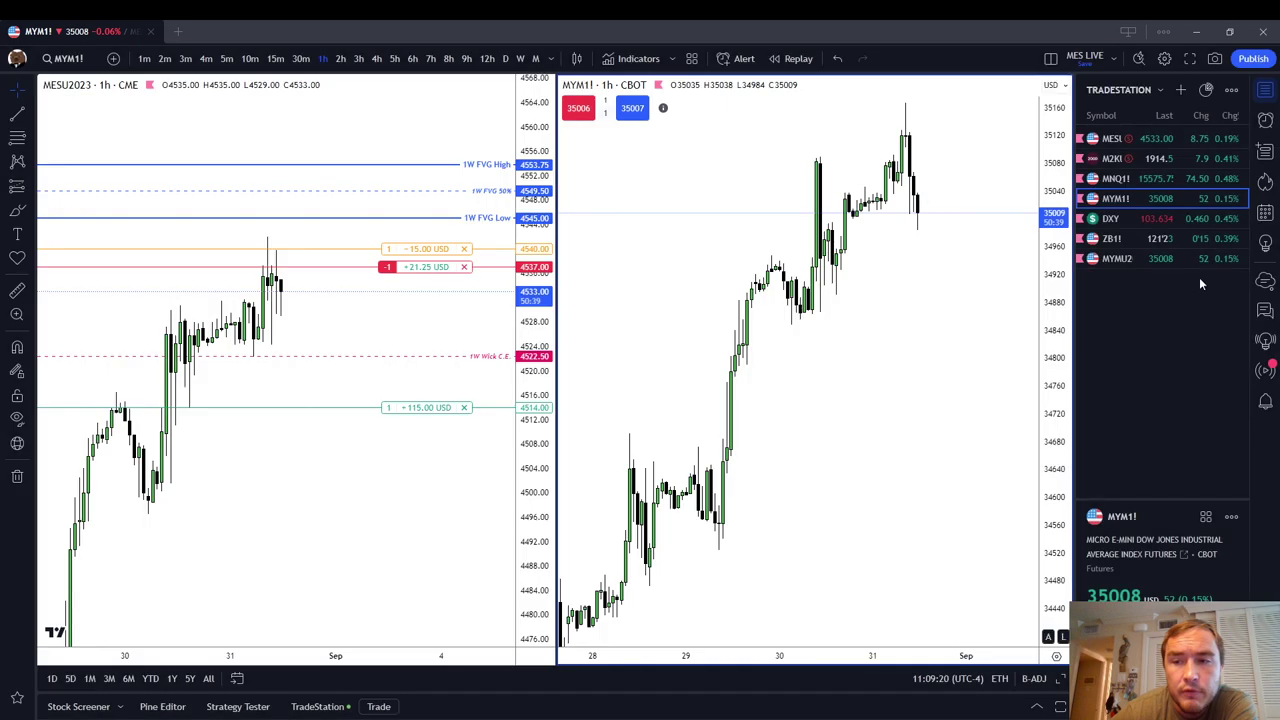
click(1237, 198)
Step: Move MYMU2023 up the watchlist into MYM1!'s former slot, between MNQ1! and DXY
drag(1134, 238, 1134, 198)
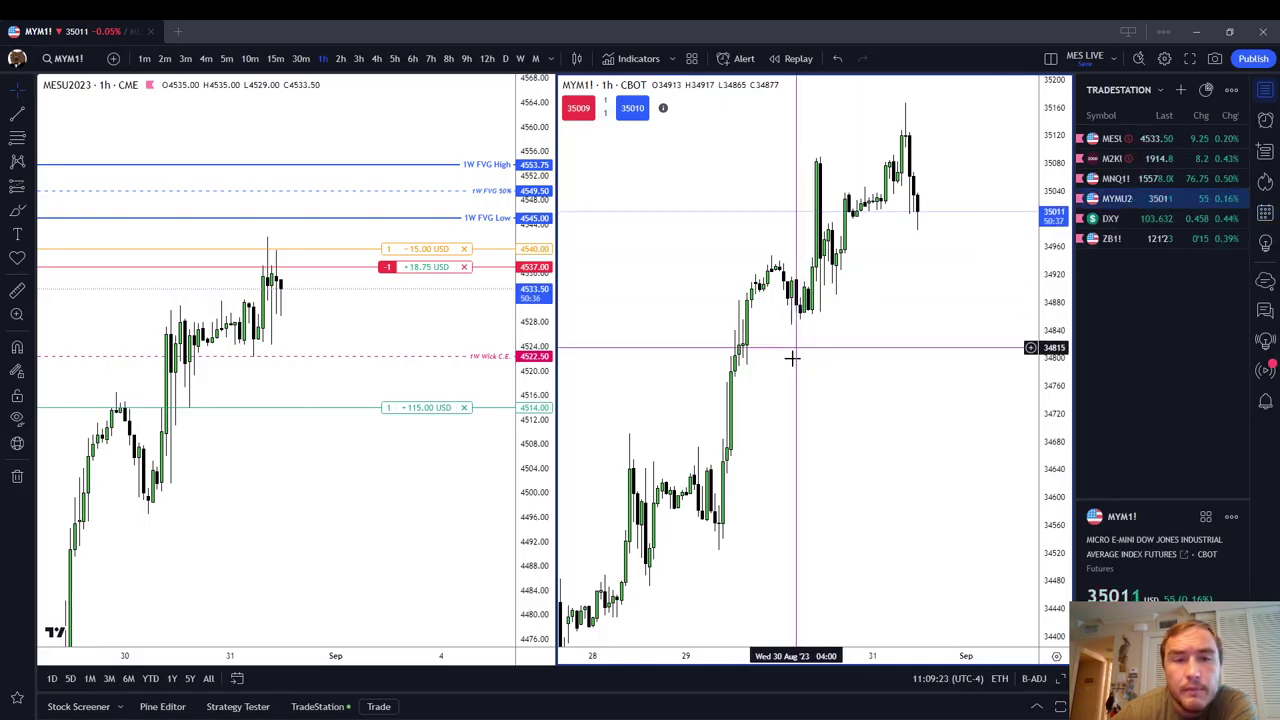